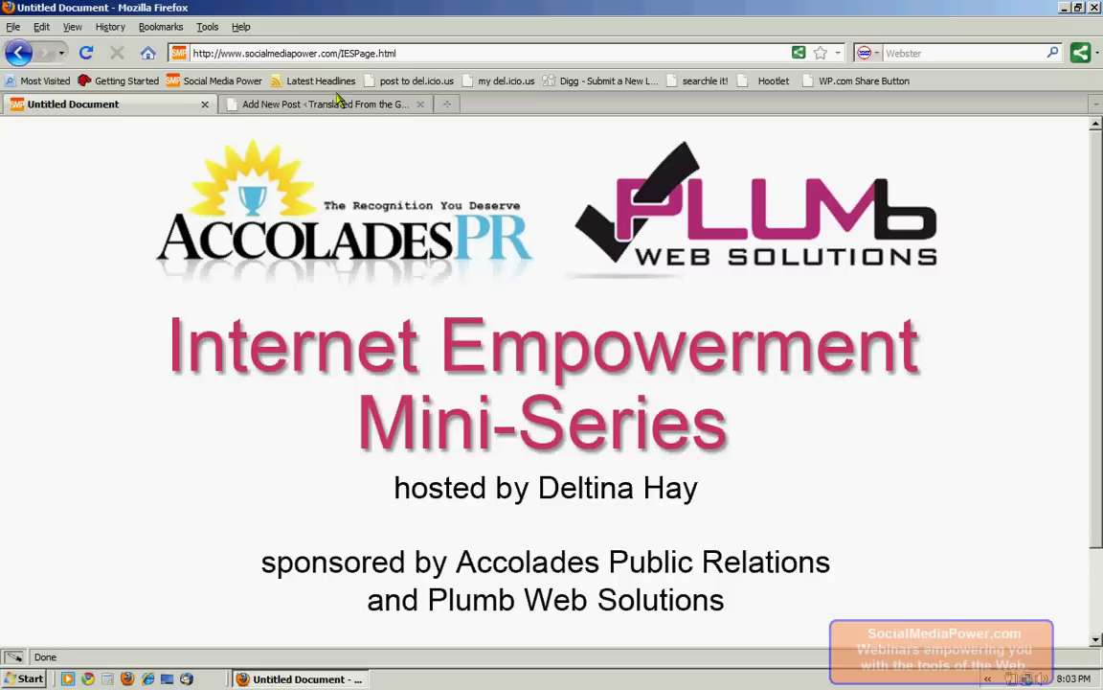
click(326, 104)
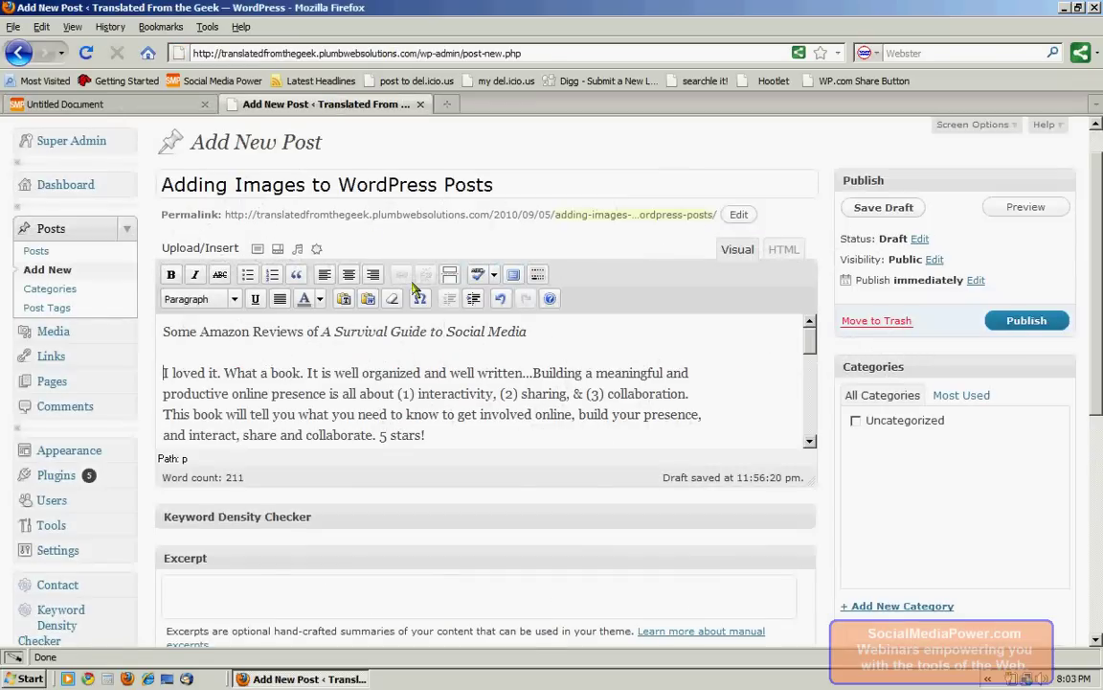
click(401, 338)
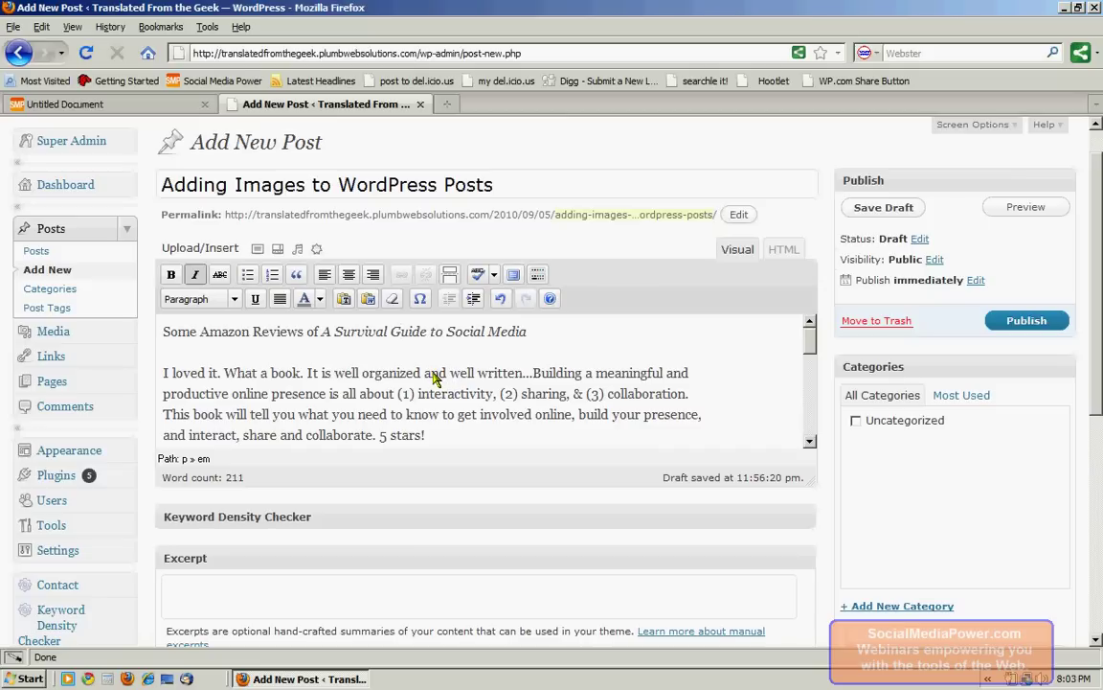
click(430, 373)
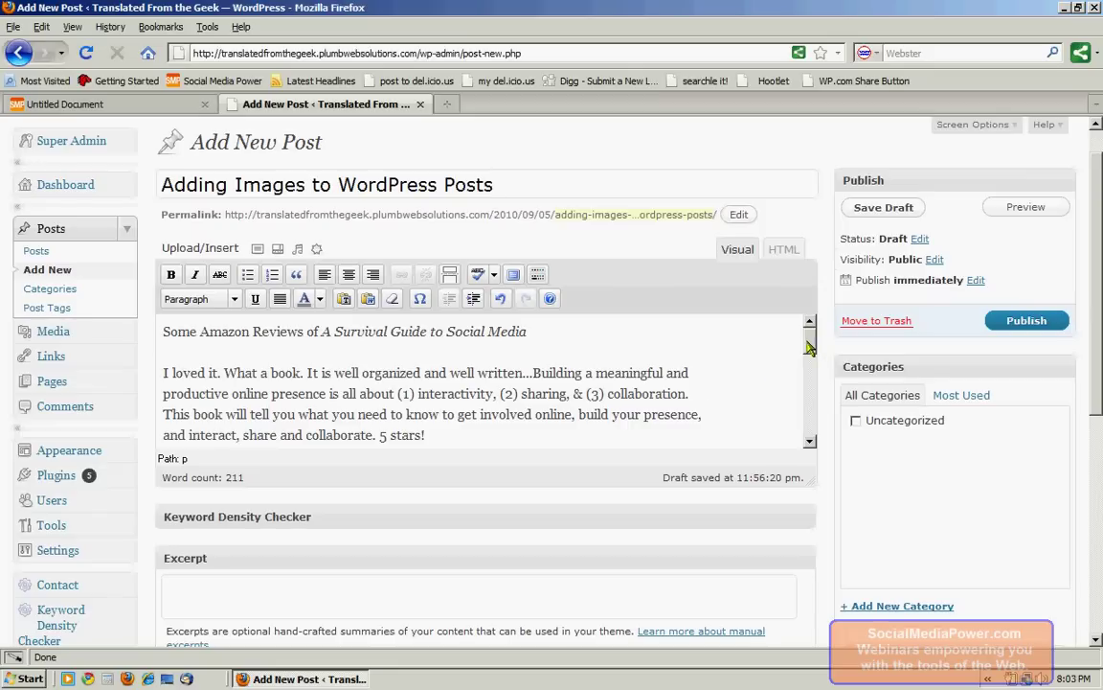
drag(811, 345, 809, 386)
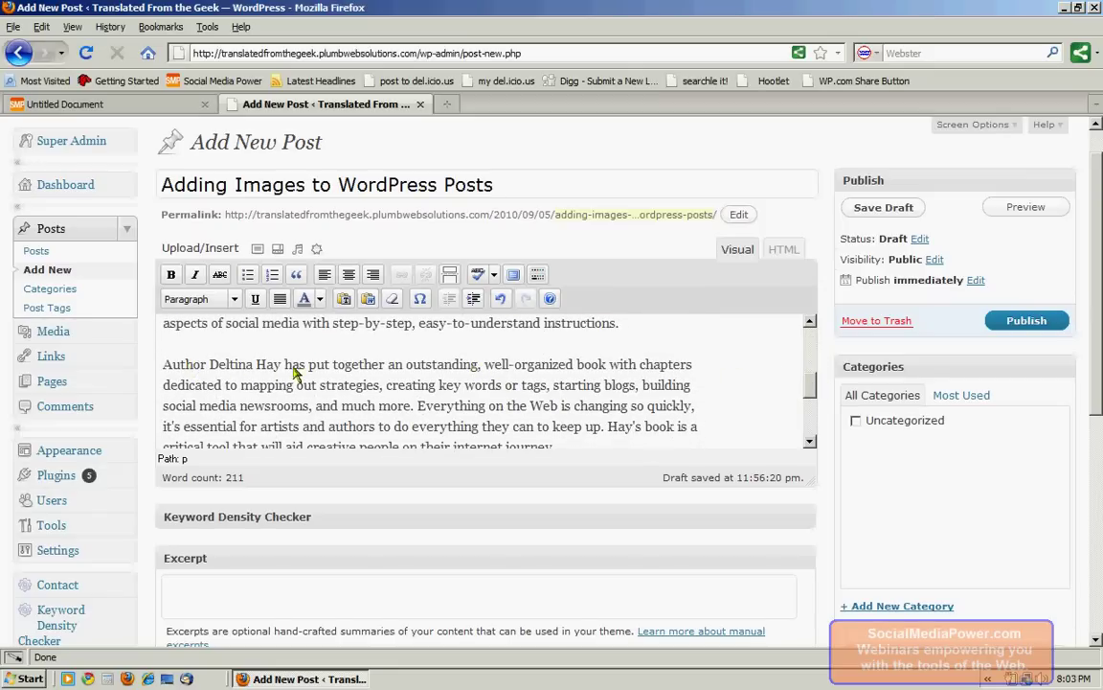
scroll(810, 381, down, 3)
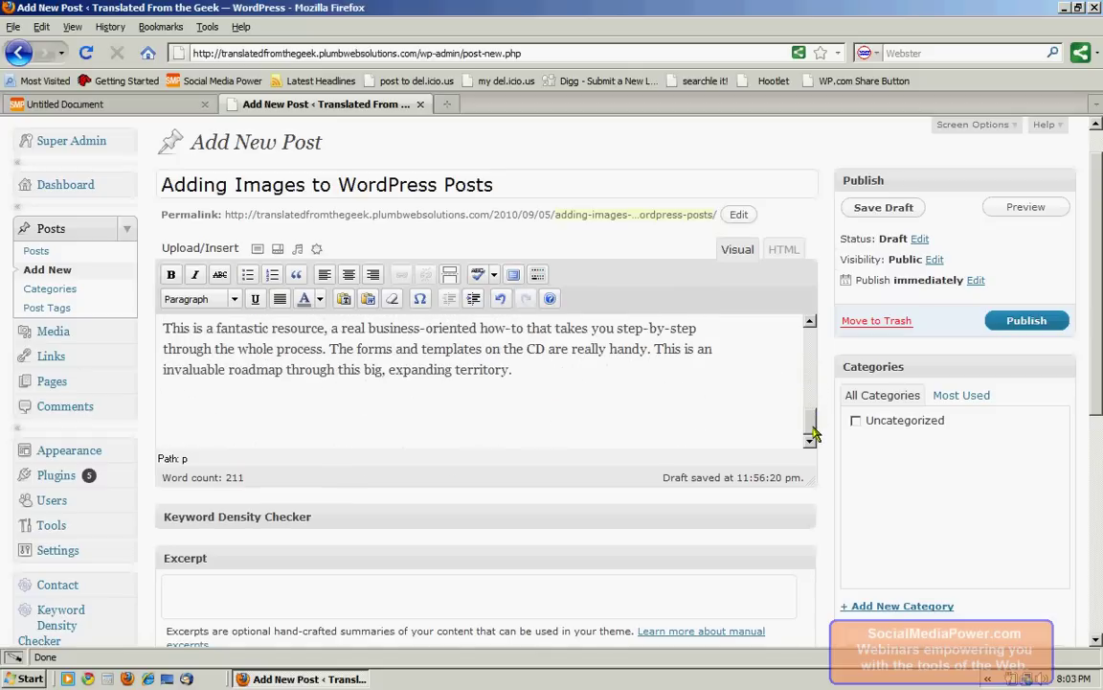
click(530, 410)
scroll(793, 346, up, 5)
scroll(793, 347, up, 1)
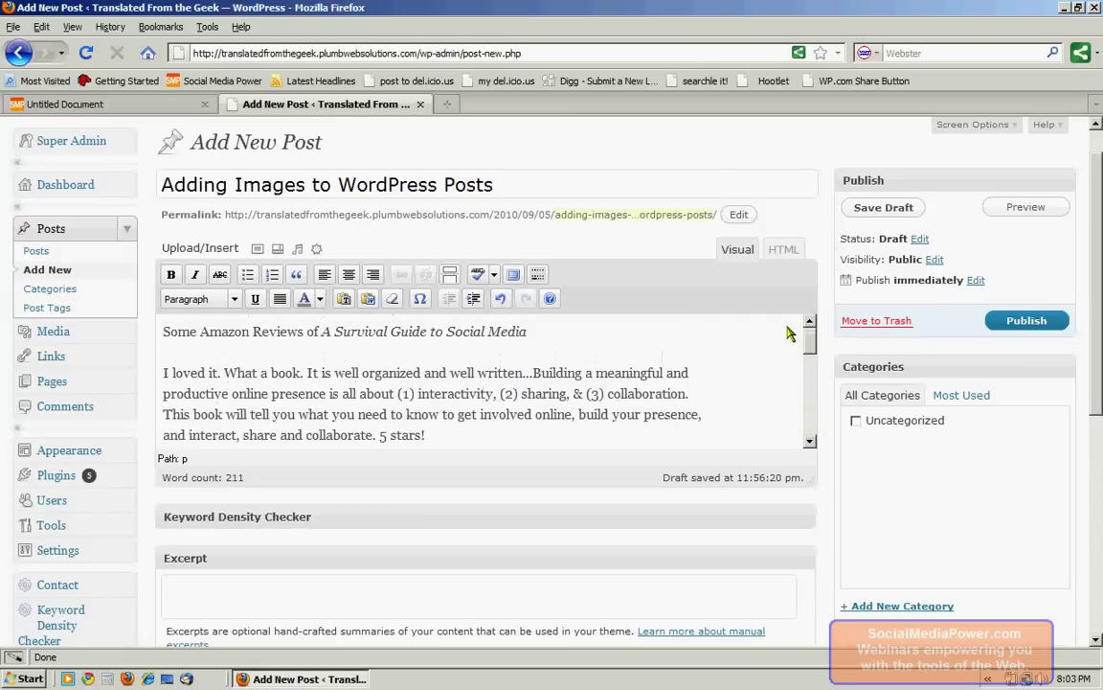
Step: Open the Media Library for adding an image, which lists 'Survival Guide to Social Media'
click(256, 250)
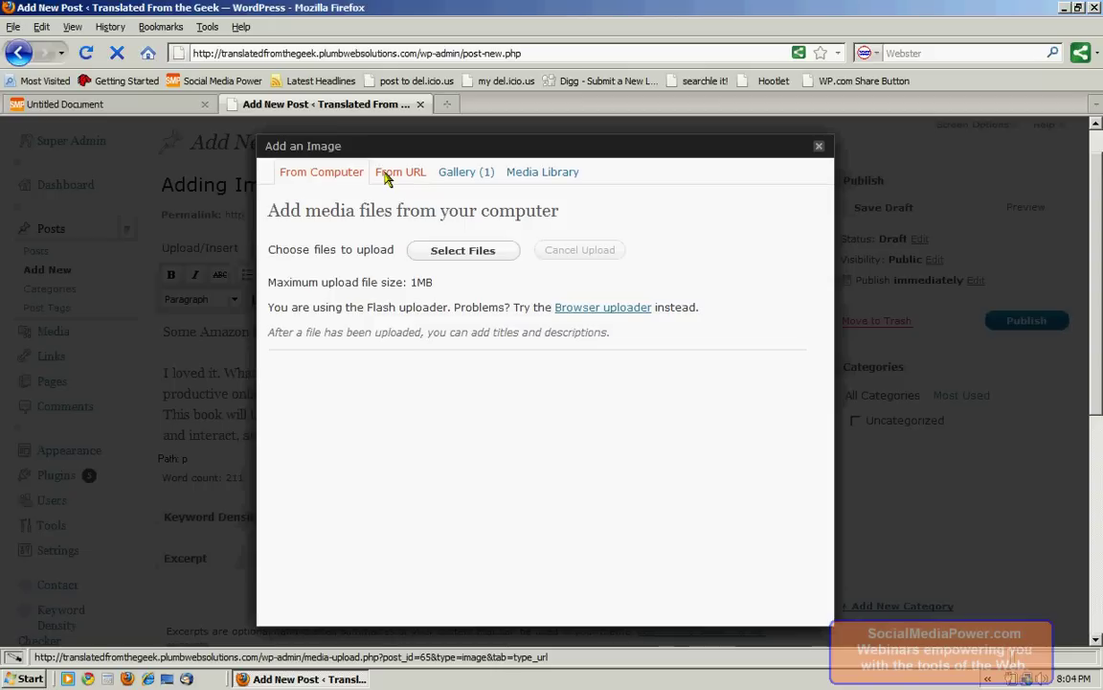
click(518, 173)
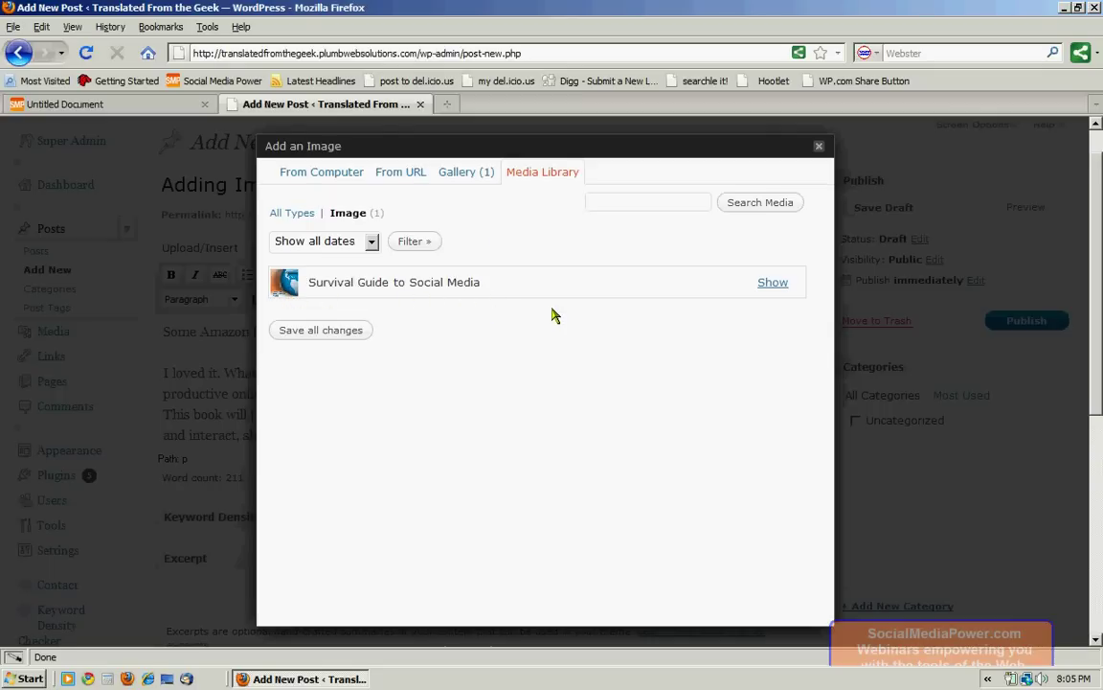
Step: Expand the Survival Guide to Social Media image's details to show its fields
click(772, 283)
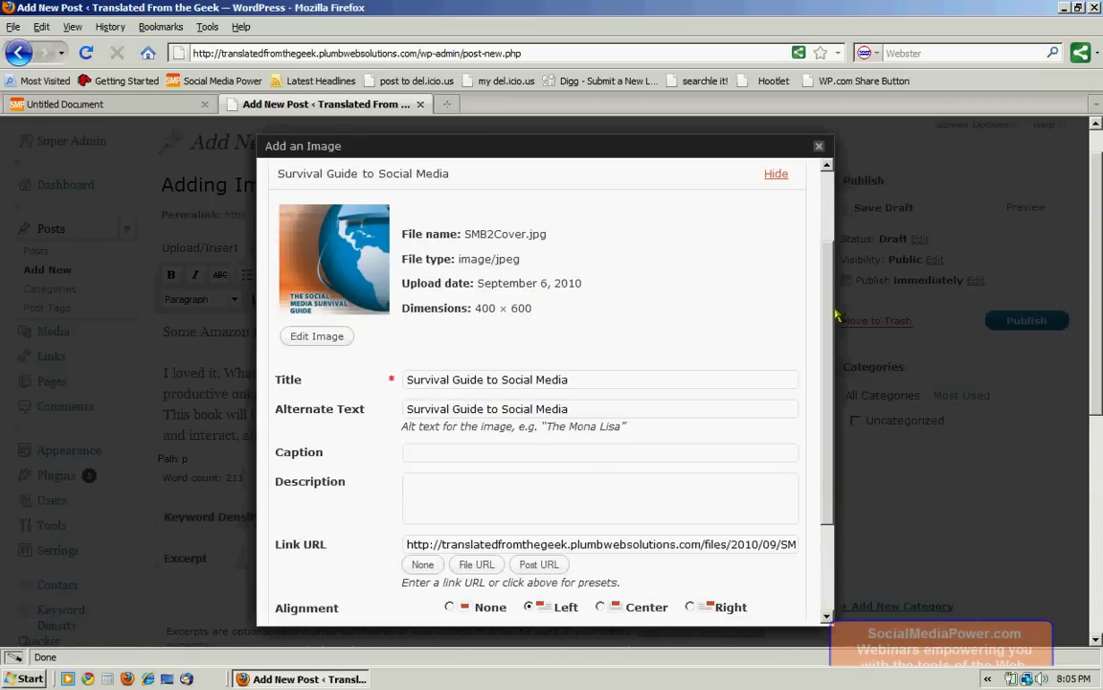
scroll(829, 328, down, 1)
scroll(829, 329, down, 2)
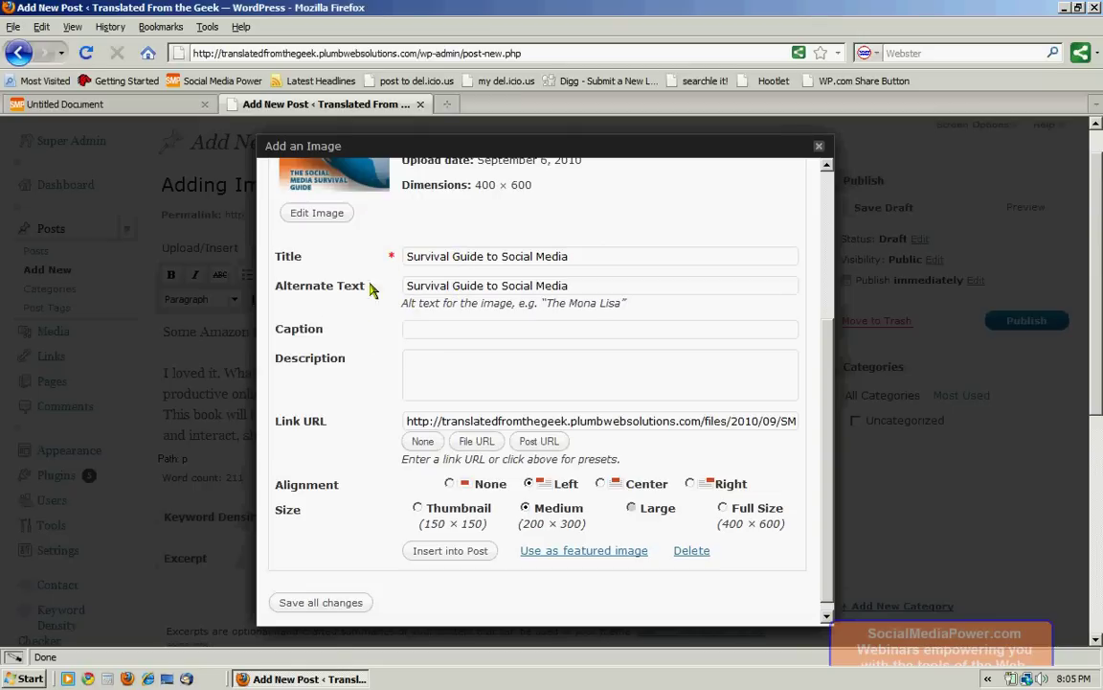
scroll(828, 400, down, 1)
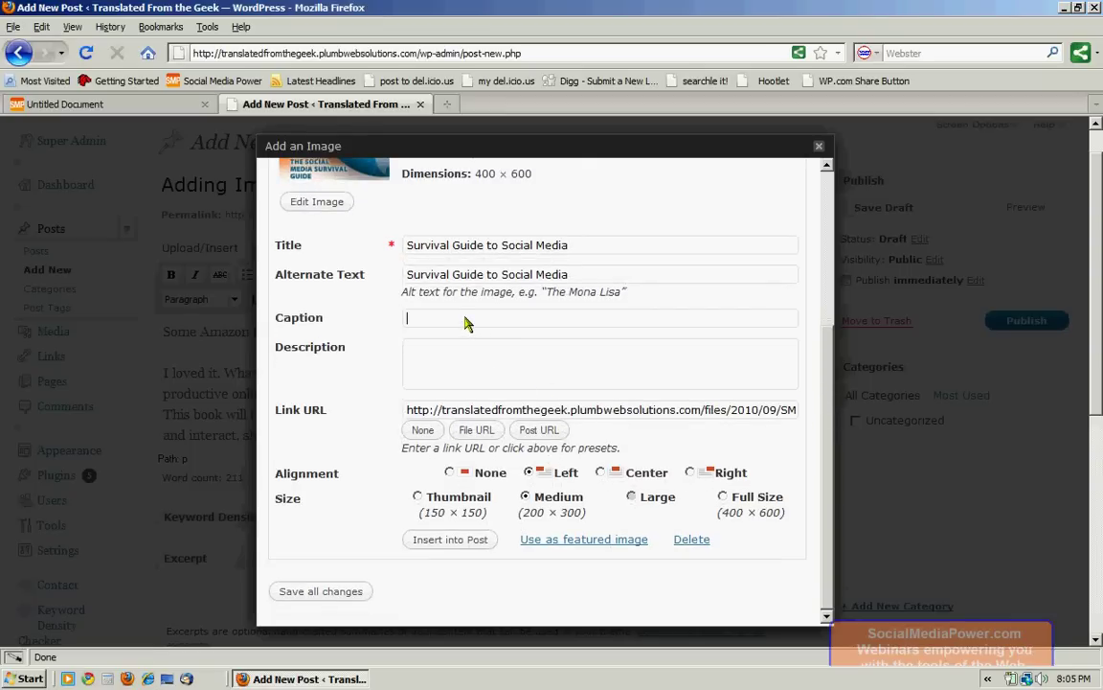
click(436, 370)
double_click(415, 412)
triple_click(414, 412)
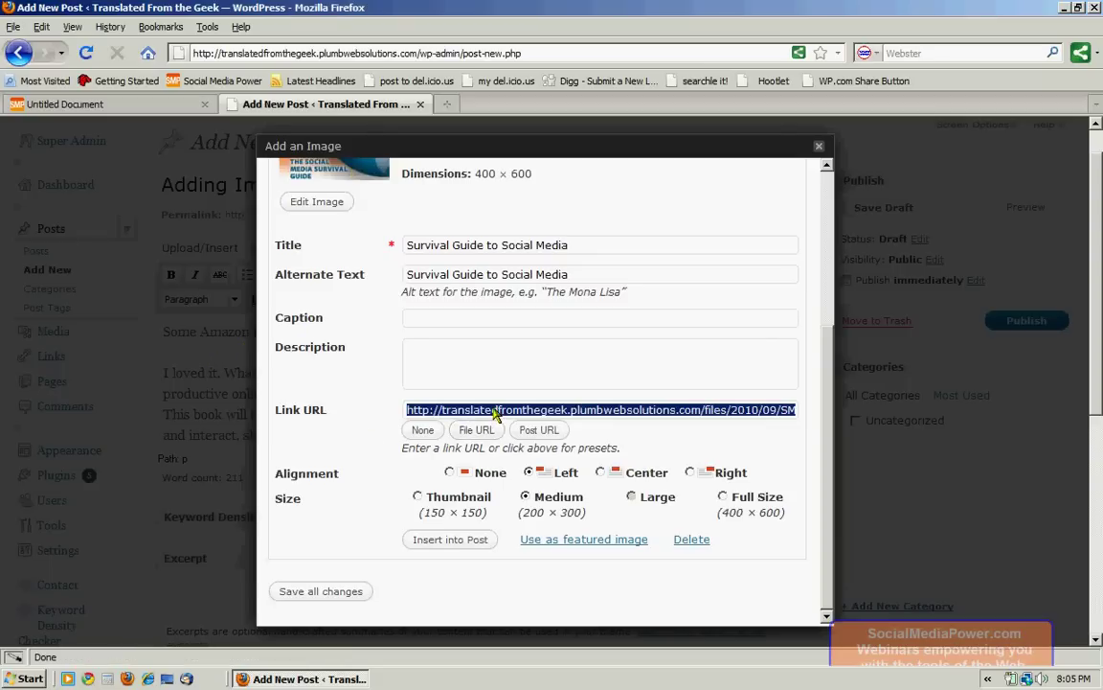
text(ht)
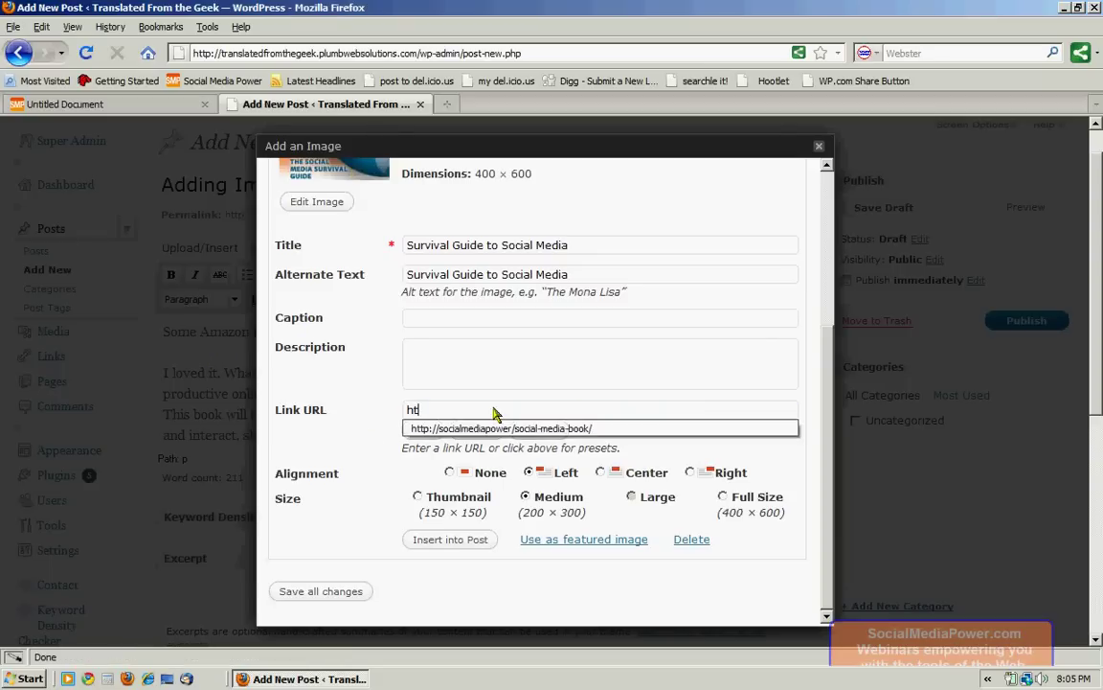
click(460, 427)
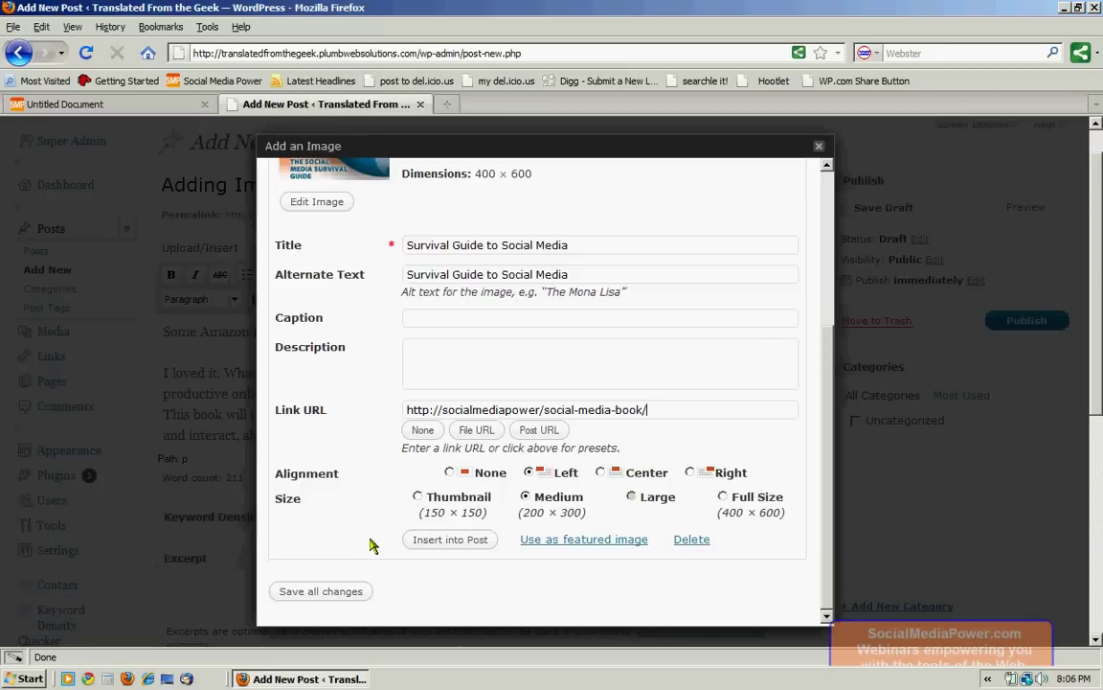
Step: Insert the book cover left-aligned beside the first review and check it in the site preview
click(437, 540)
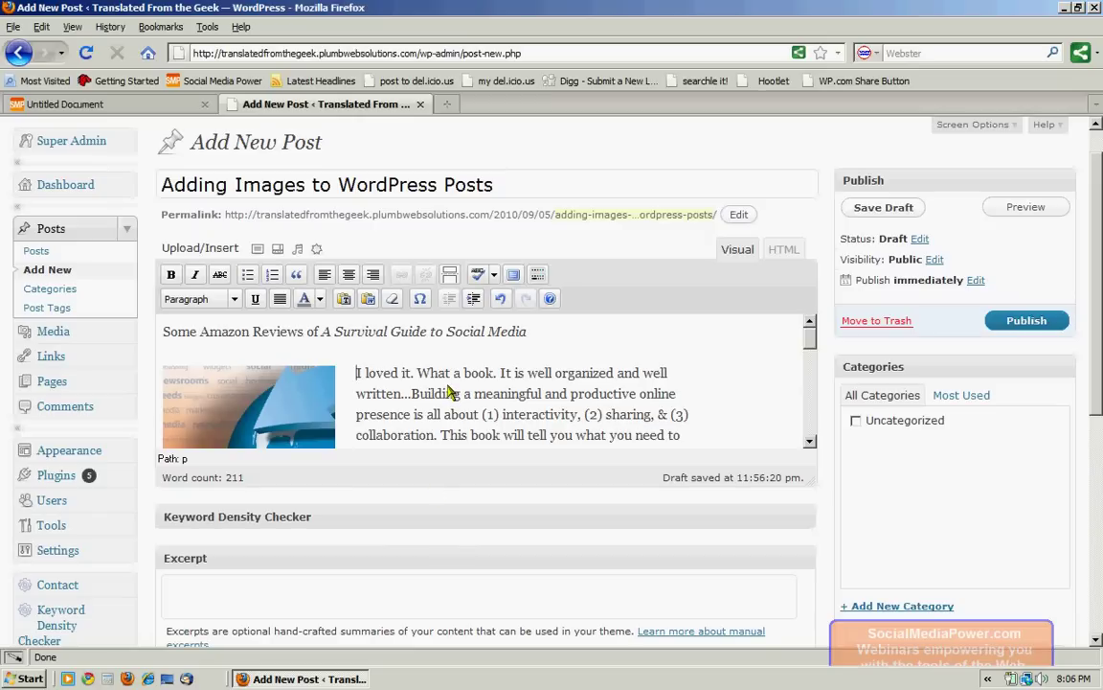
mouse_move(810, 337)
mouse_down()
mouse_move(808, 410)
mouse_move(809, 330)
mouse_up()
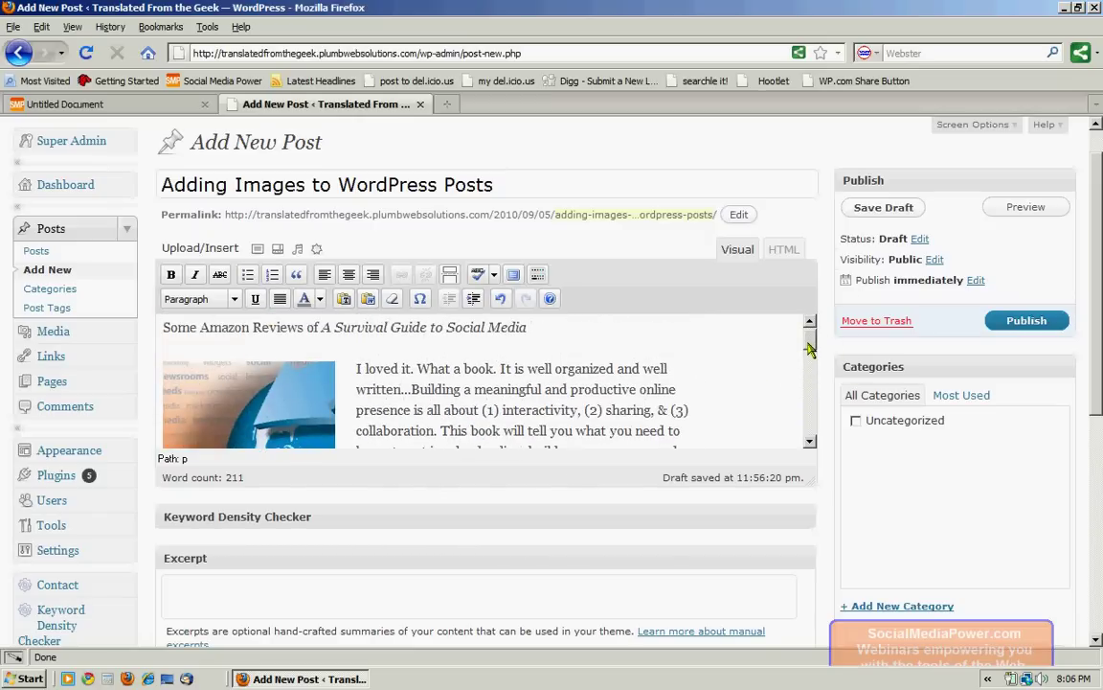
click(1026, 208)
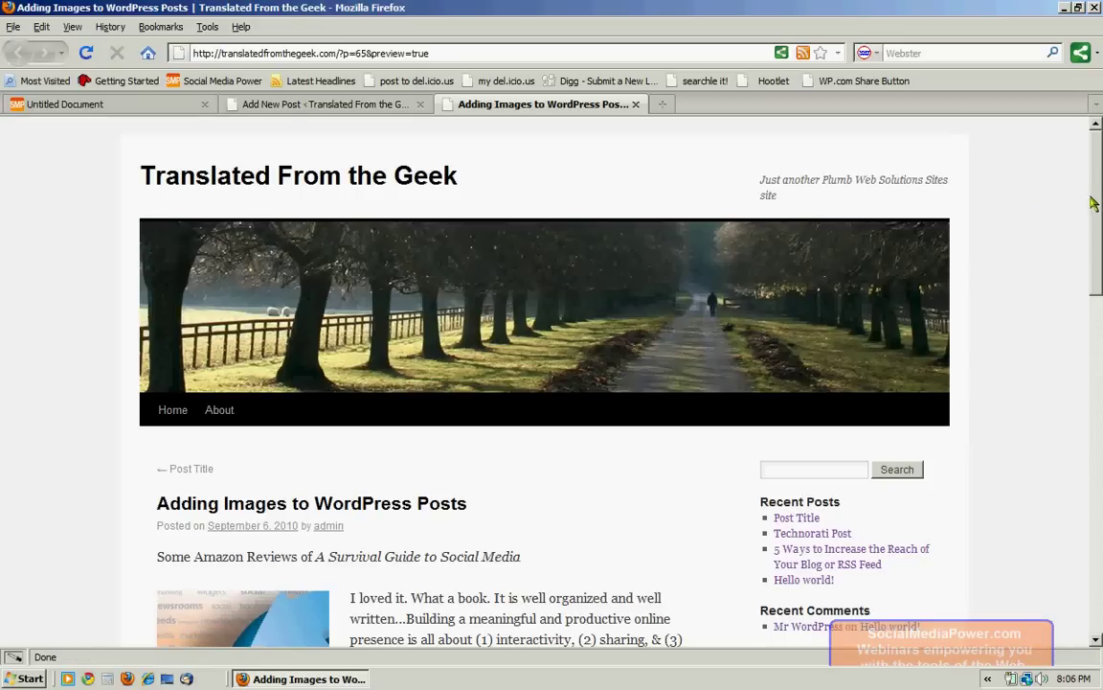
mouse_move(1093, 203)
mouse_down()
mouse_move(1099, 322)
mouse_move(1095, 186)
mouse_up()
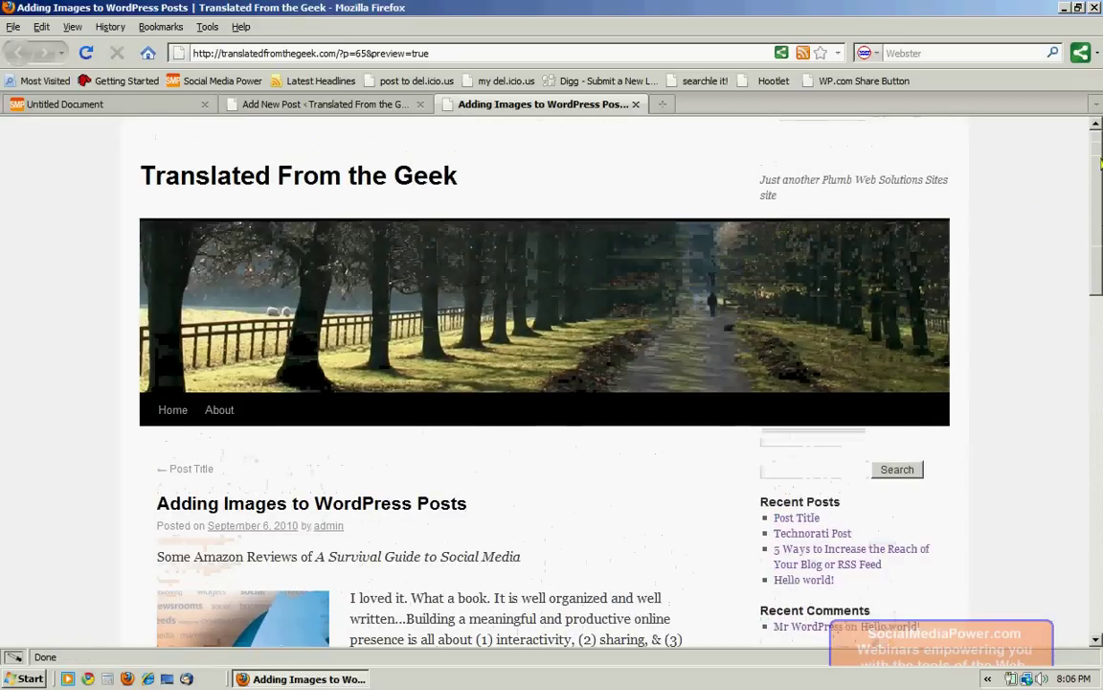
click(635, 103)
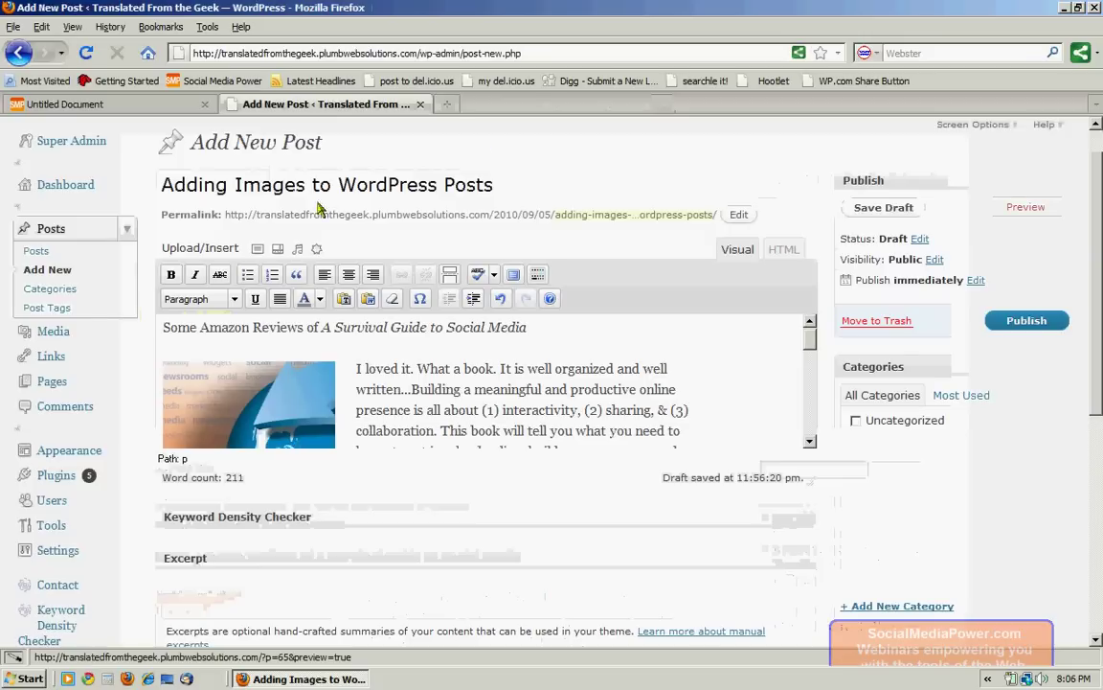
Step: Select the book cover in the post and scale it to 60% in its image settings
click(235, 388)
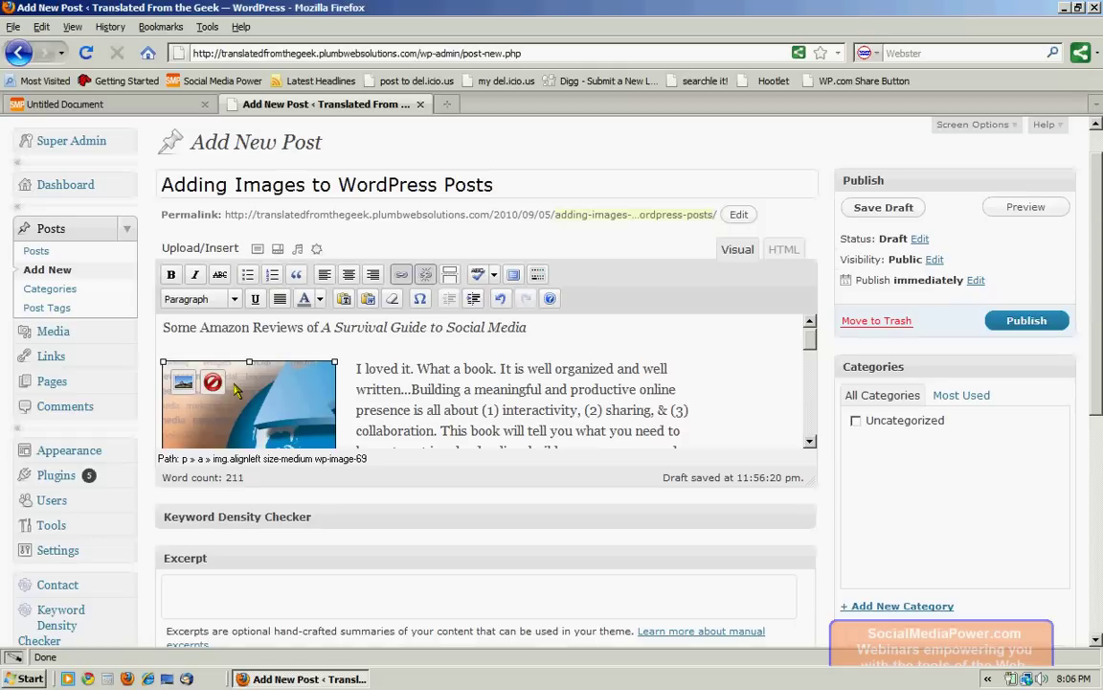
click(185, 382)
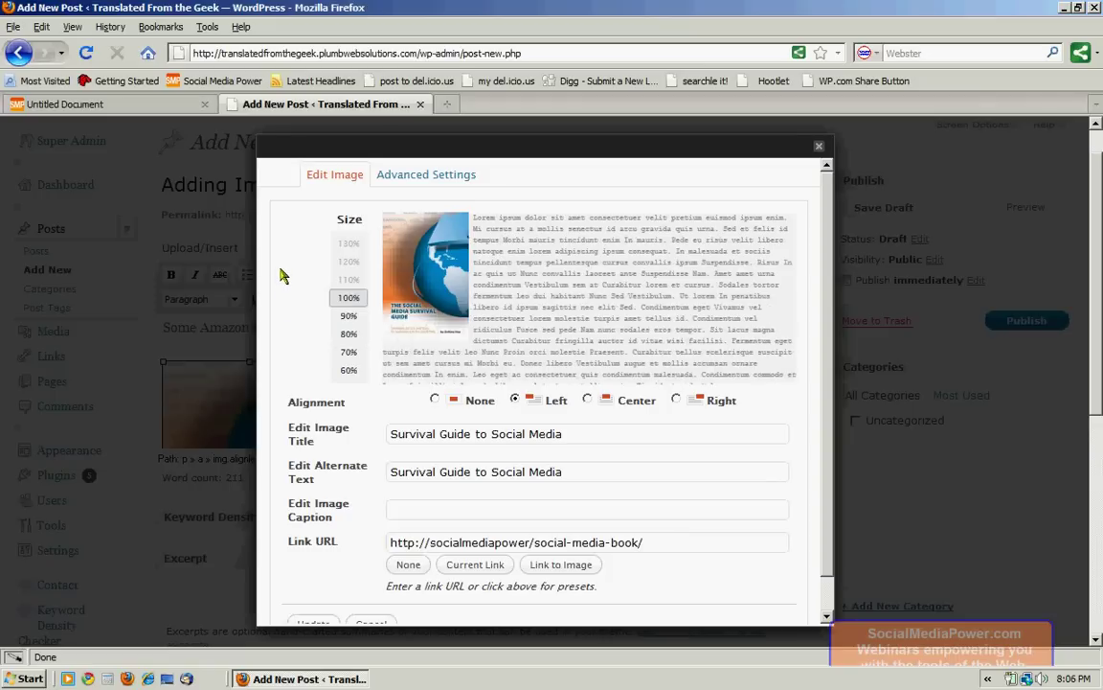
click(347, 370)
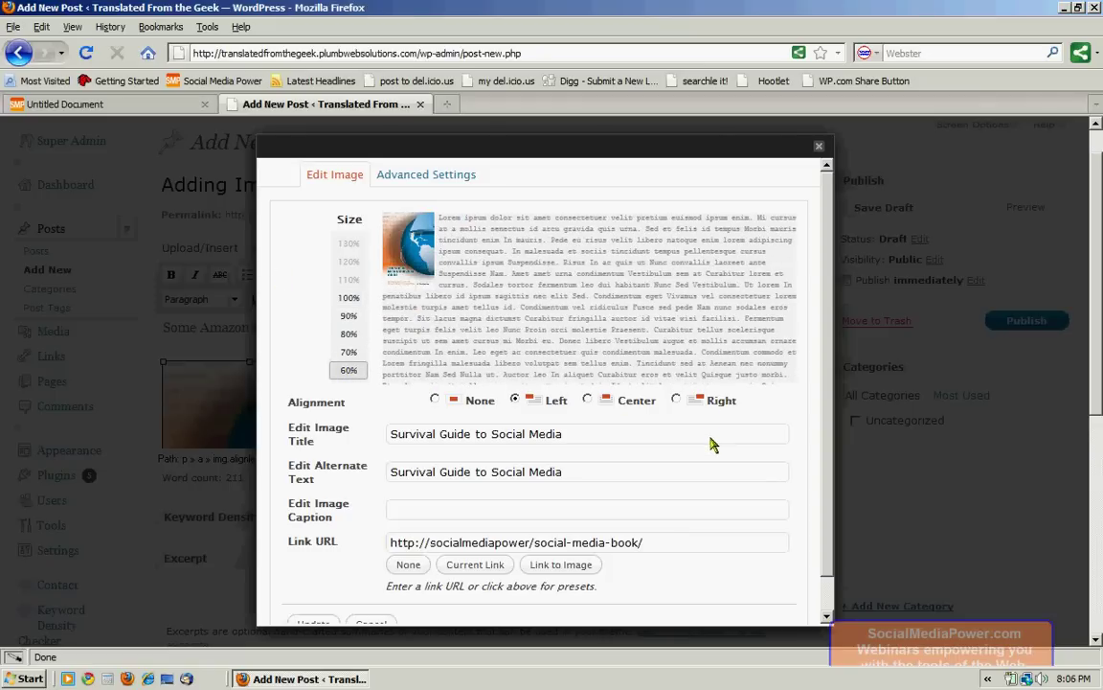
scroll(827, 473, down, 1)
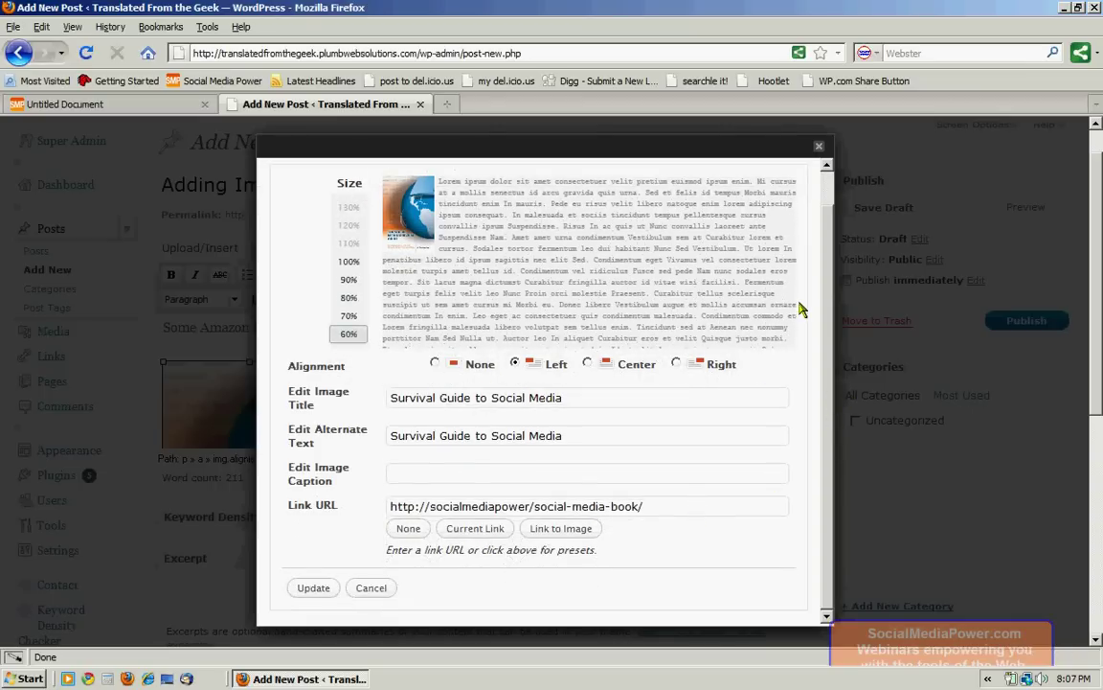
scroll(829, 196, up, 1)
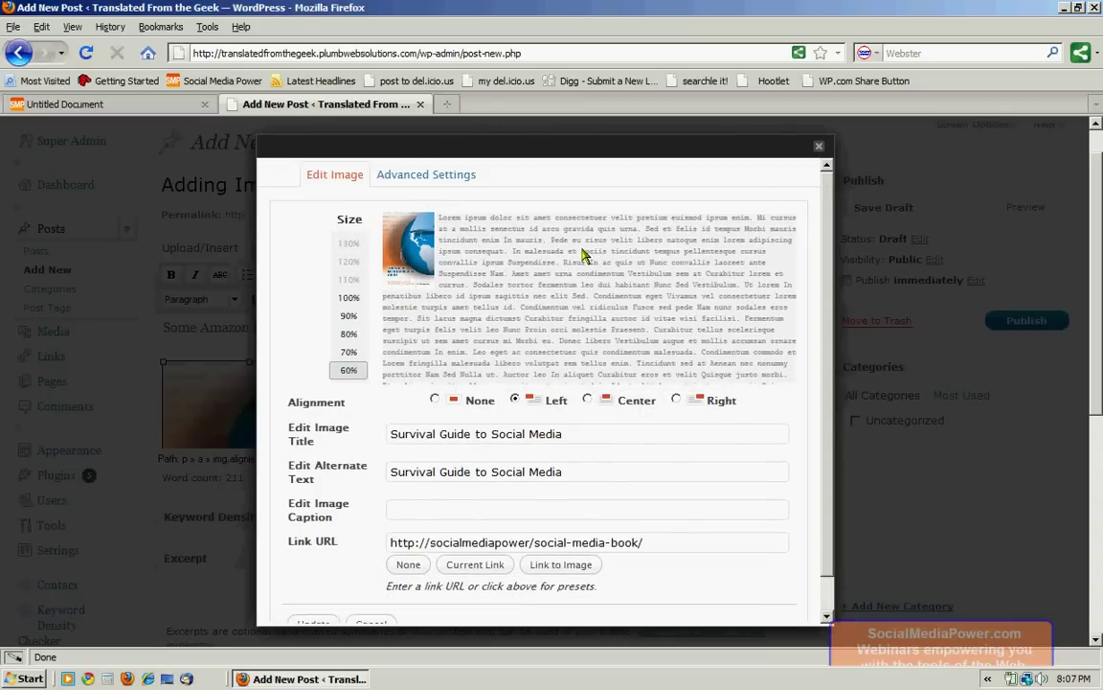
Step: Set the cover's vertical and horizontal space to 5 px in Advanced Settings and update it
click(406, 177)
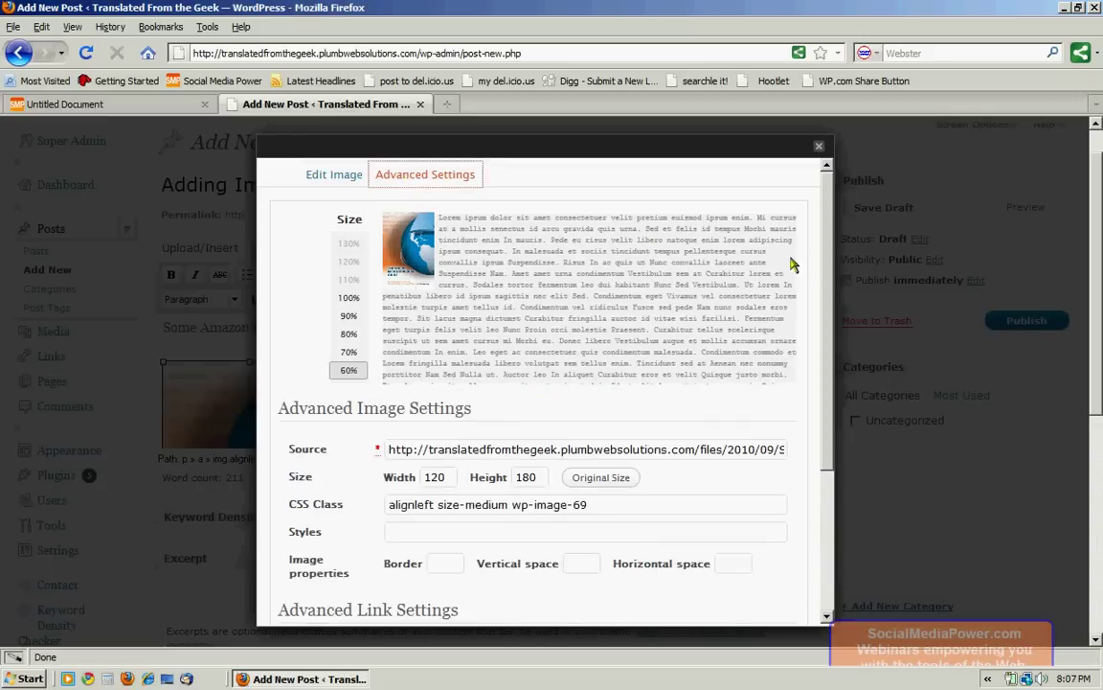
scroll(825, 268, down, 4)
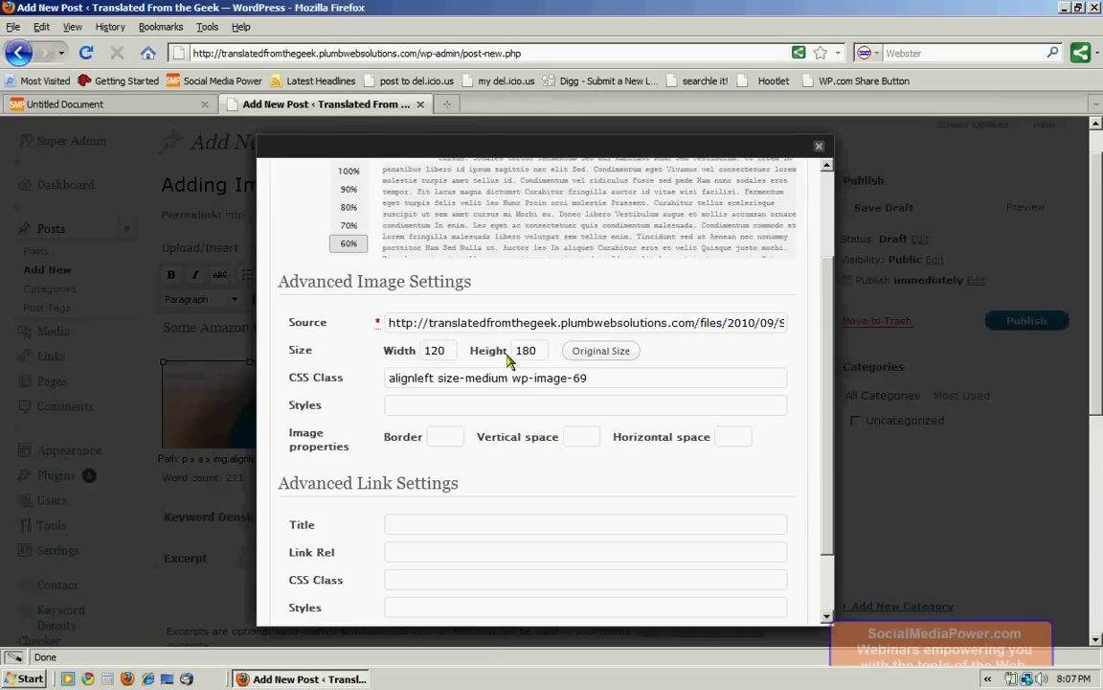
click(434, 440)
text(5)
click(604, 450)
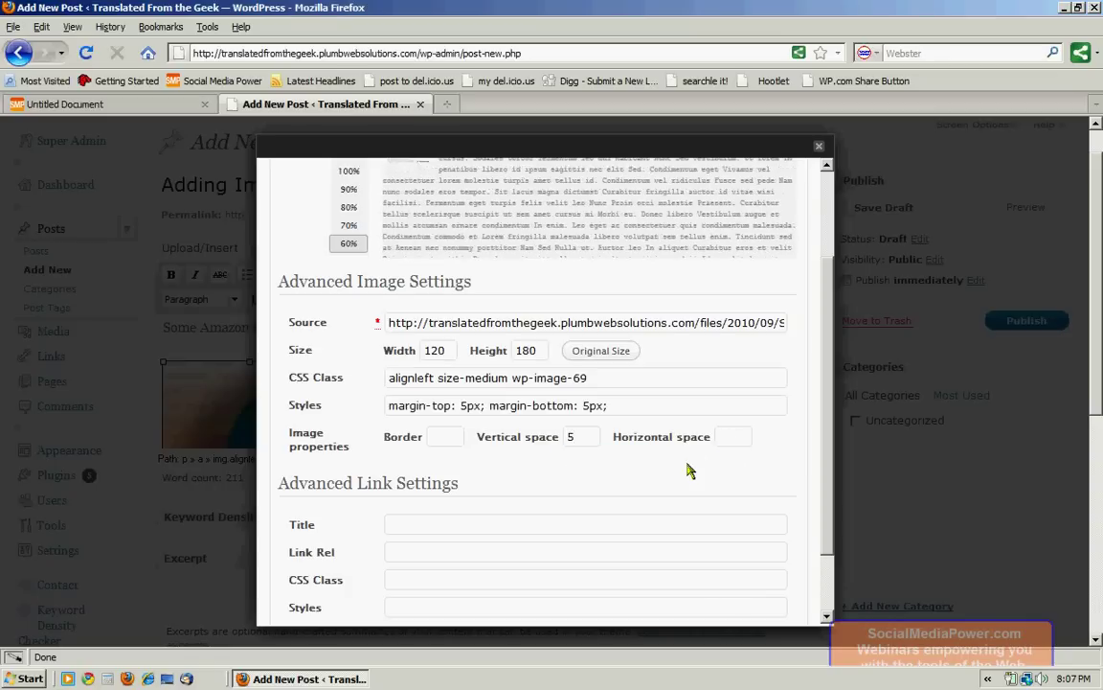
key(Tab)
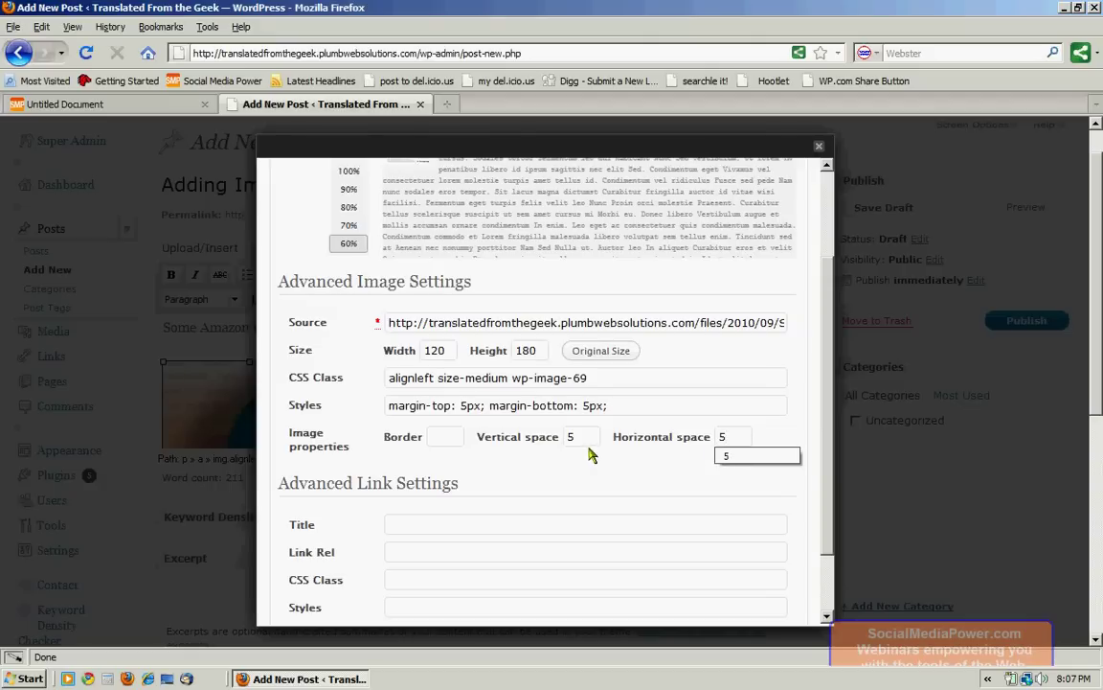
click(591, 439)
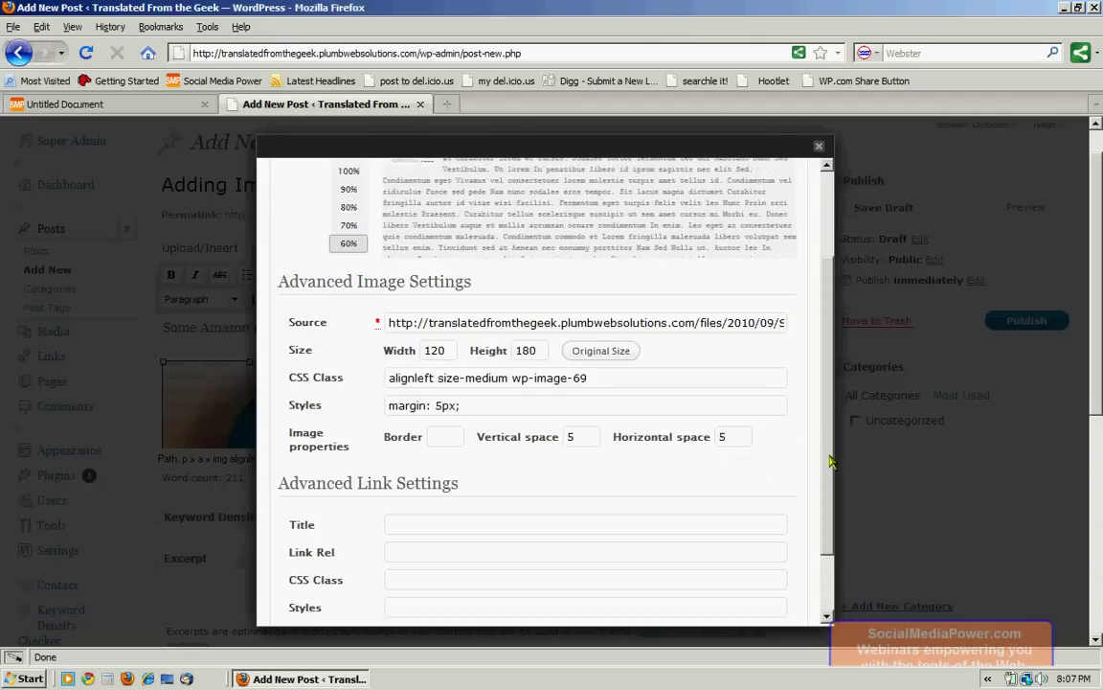
scroll(831, 544, down, 2)
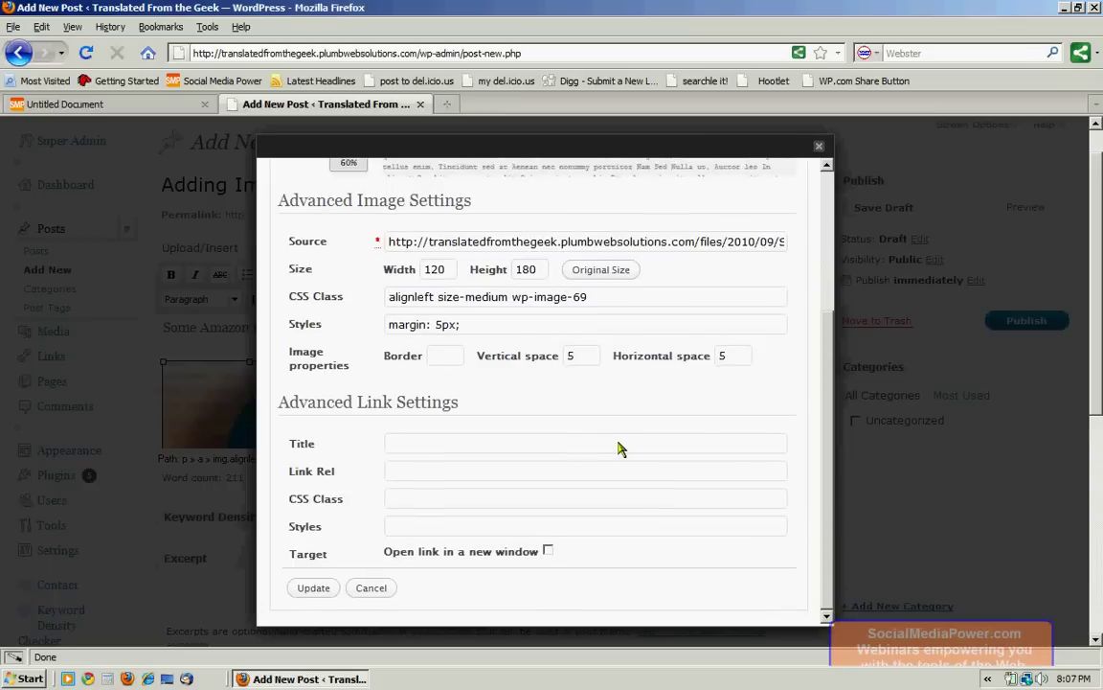
click(308, 592)
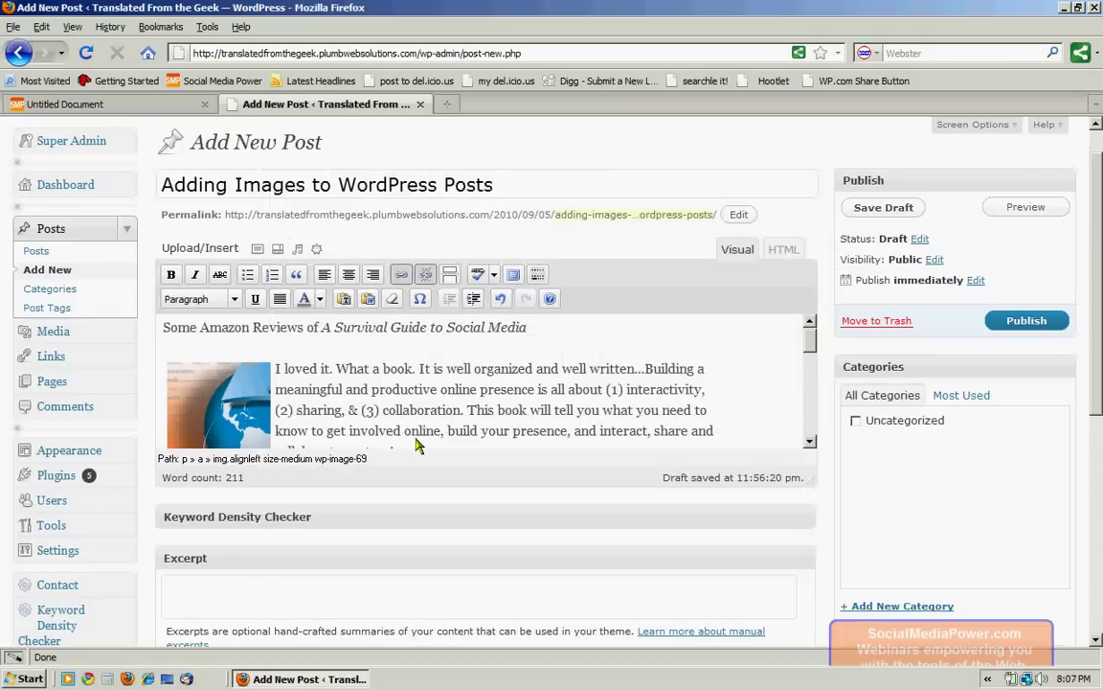
click(1021, 212)
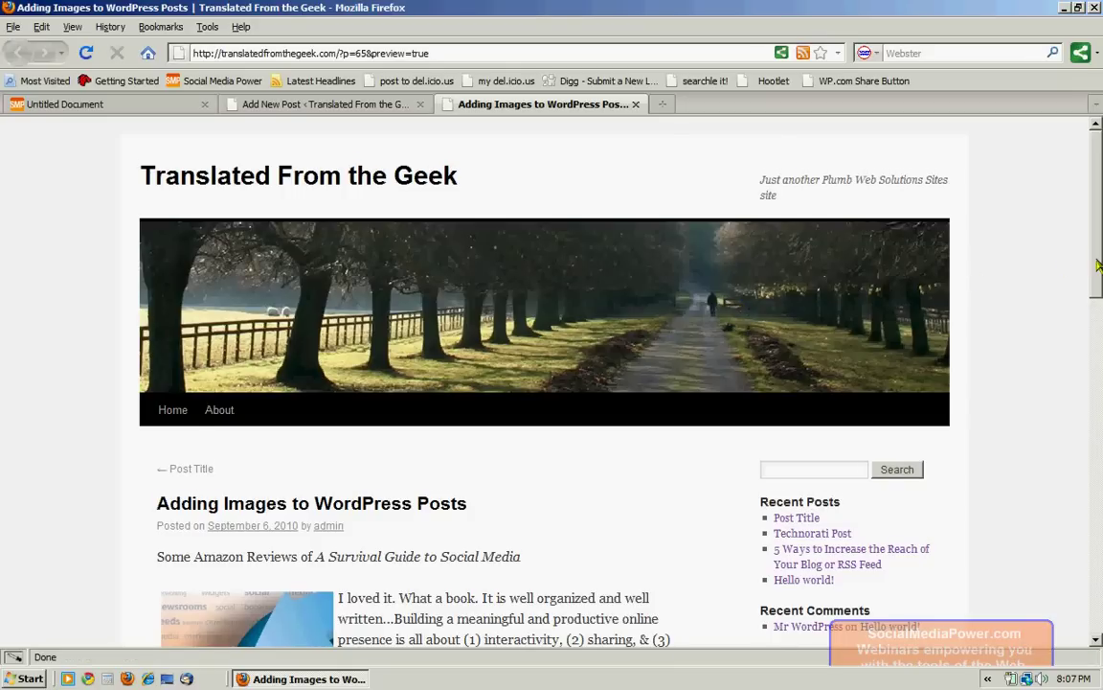
mouse_move(1099, 265)
mouse_down()
mouse_move(1099, 402)
mouse_move(1099, 256)
mouse_up()
click(636, 106)
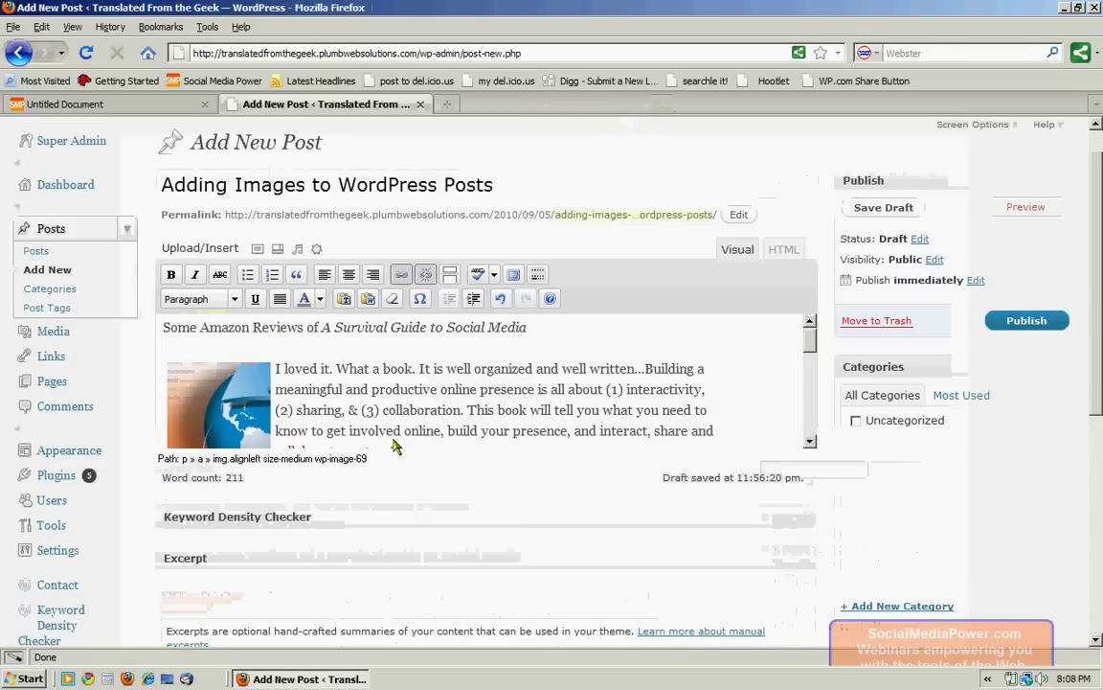
drag(810, 342, 812, 393)
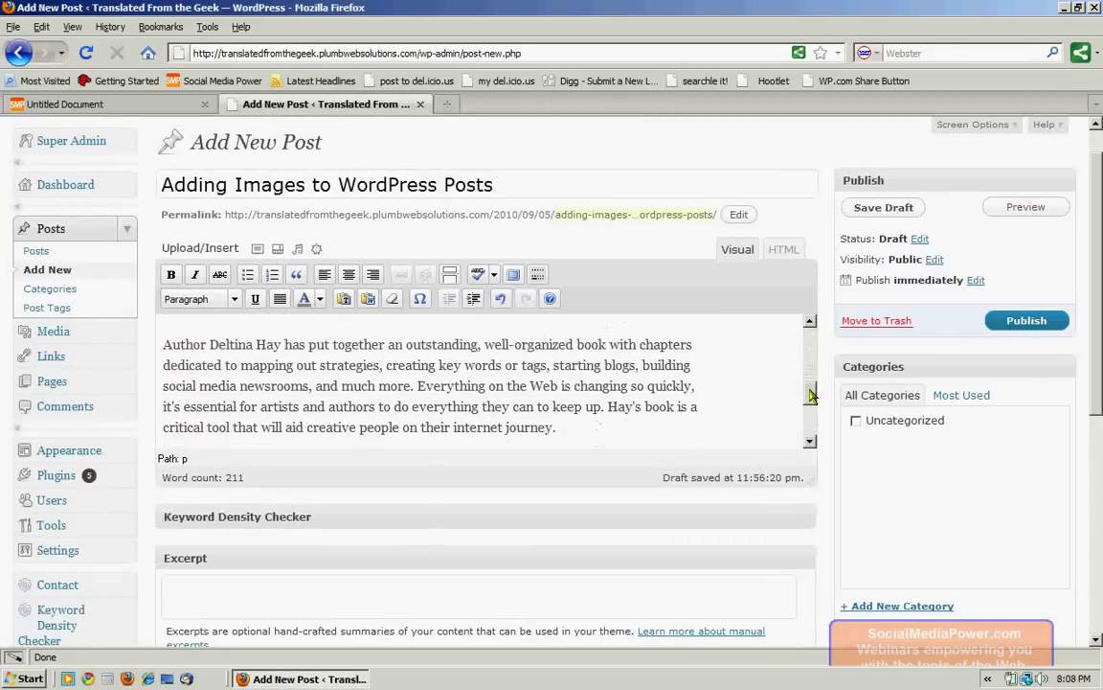
Step: Place the cursor before 'Author' and upload the photo DHWeb4.jpg from the computer
click(164, 345)
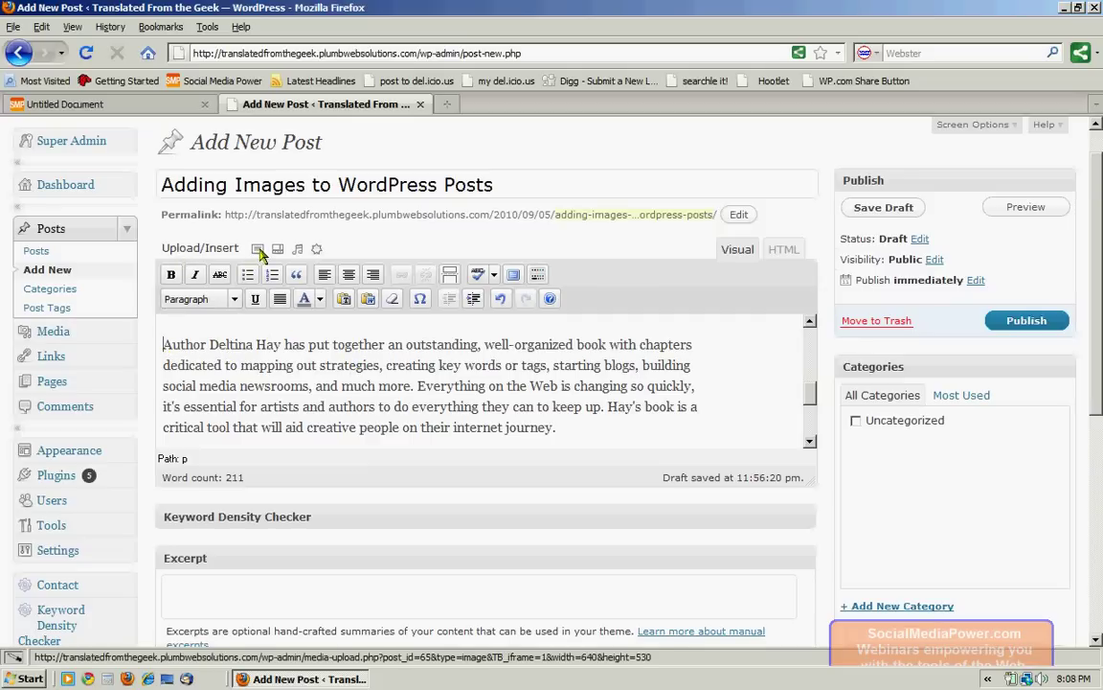
click(259, 248)
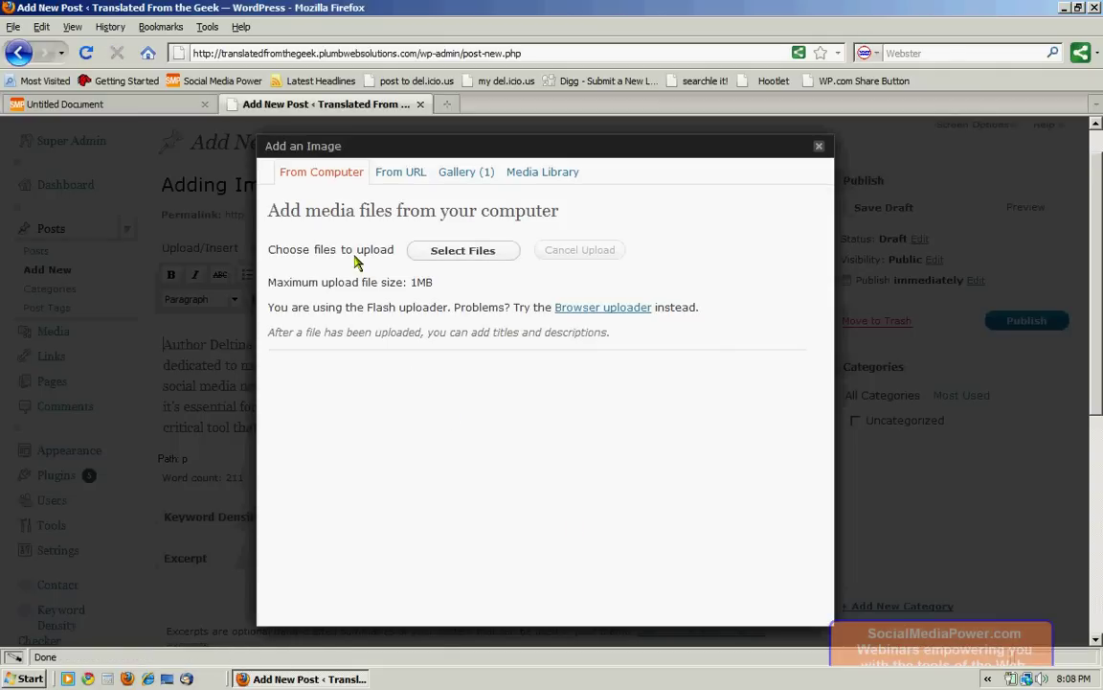
click(436, 254)
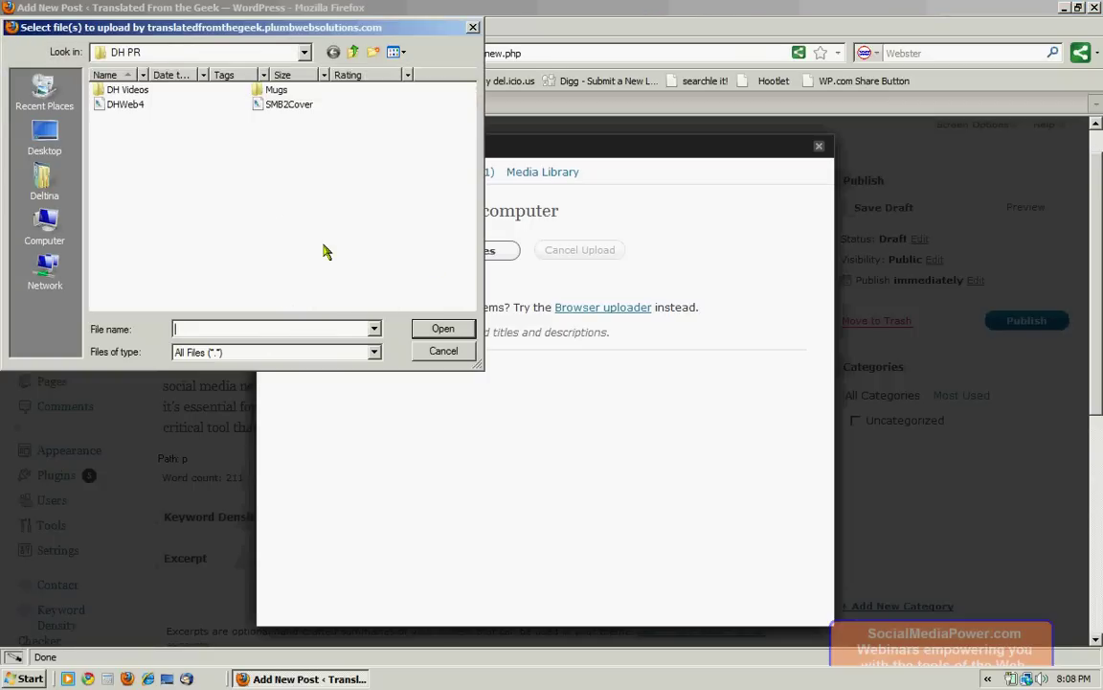
click(130, 105)
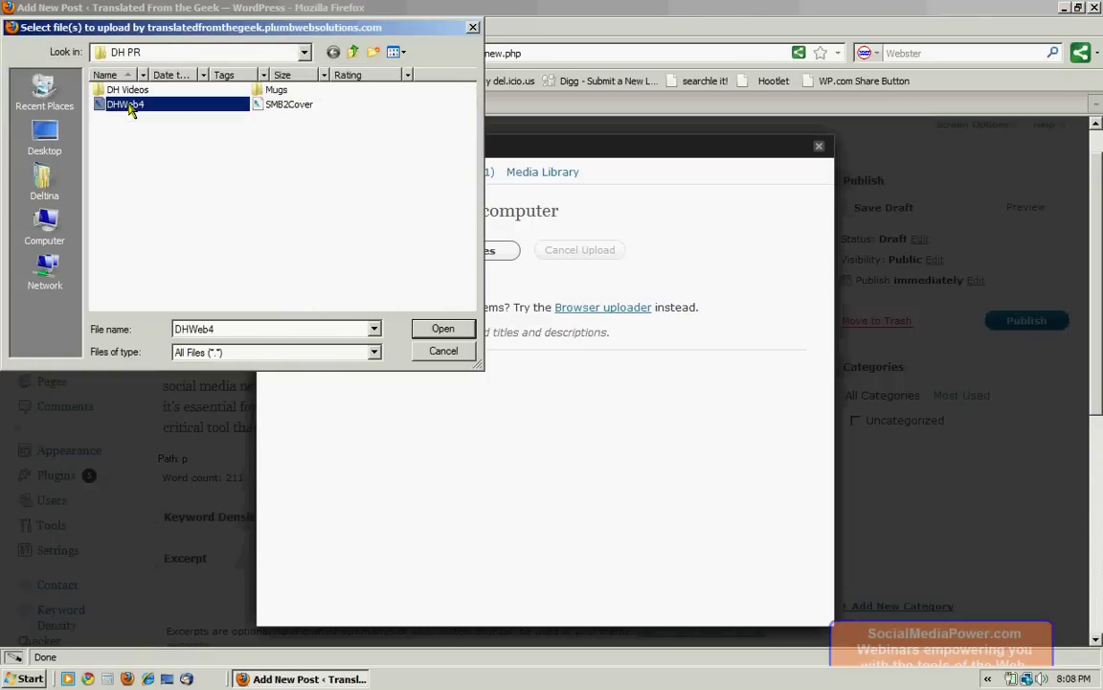
click(436, 329)
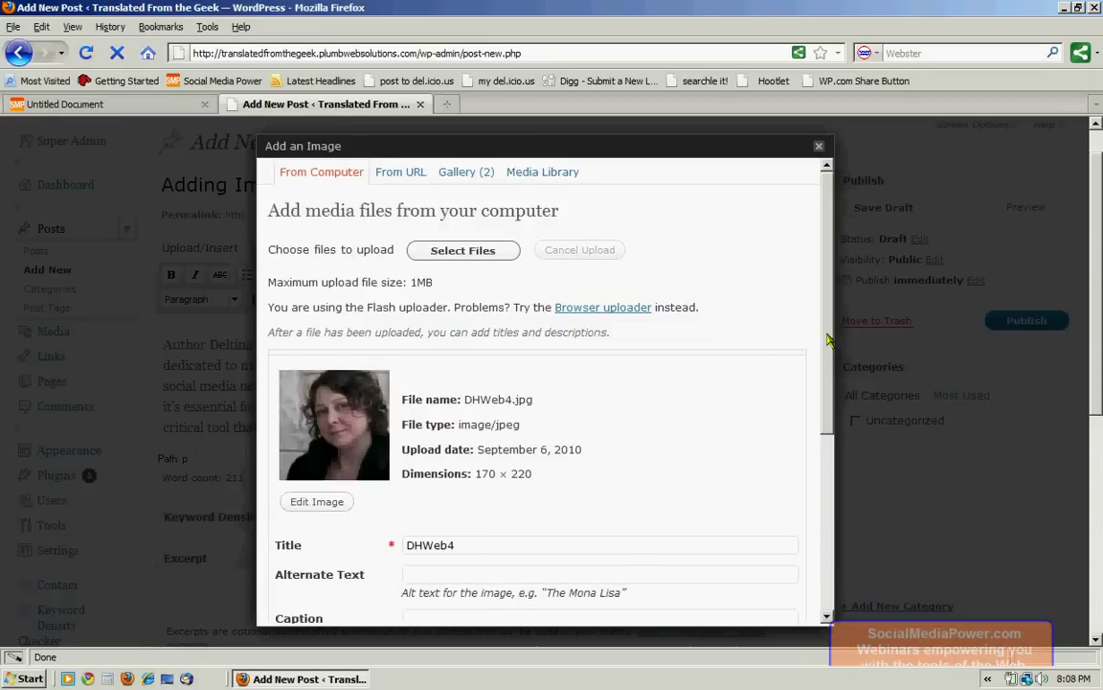
Step: Set the photo's title to the author's full name and enter its caption
drag(830, 339, 820, 447)
double_click(463, 362)
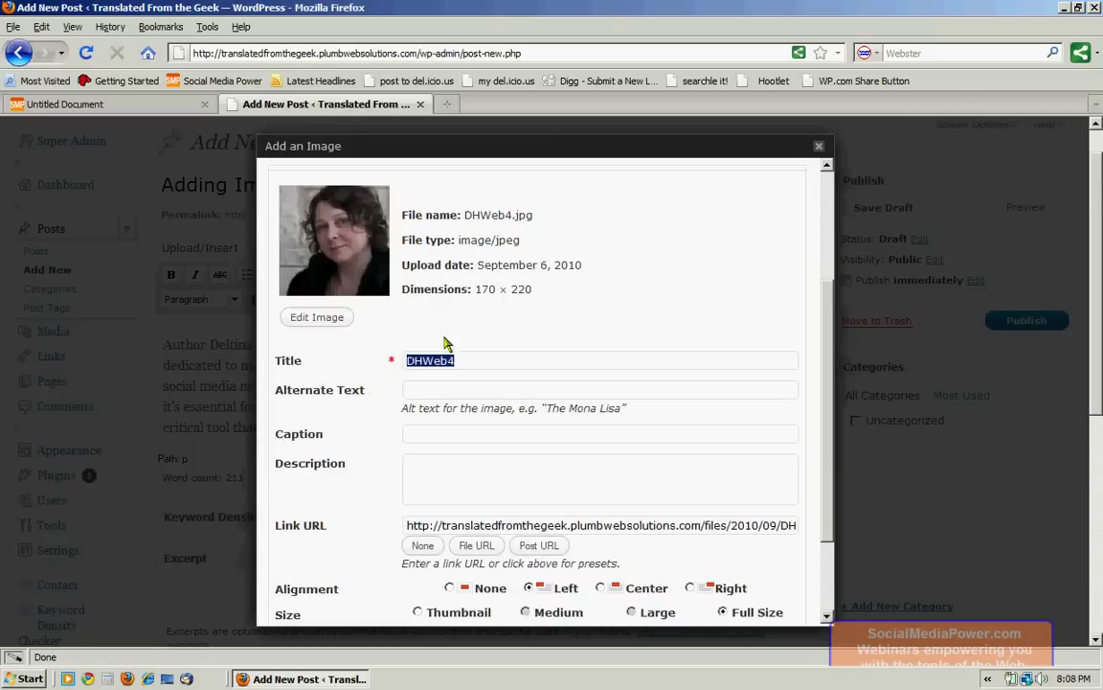
text(Deltina Hay)
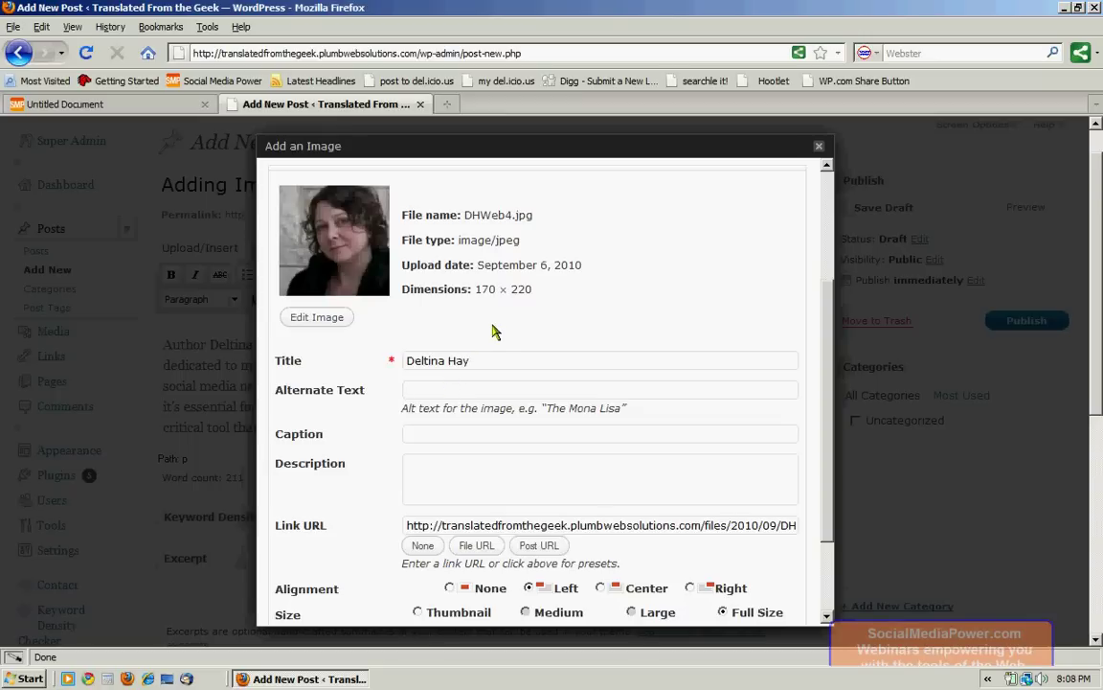
text(Deltina Hay)
click(463, 433)
text(Authjoor)
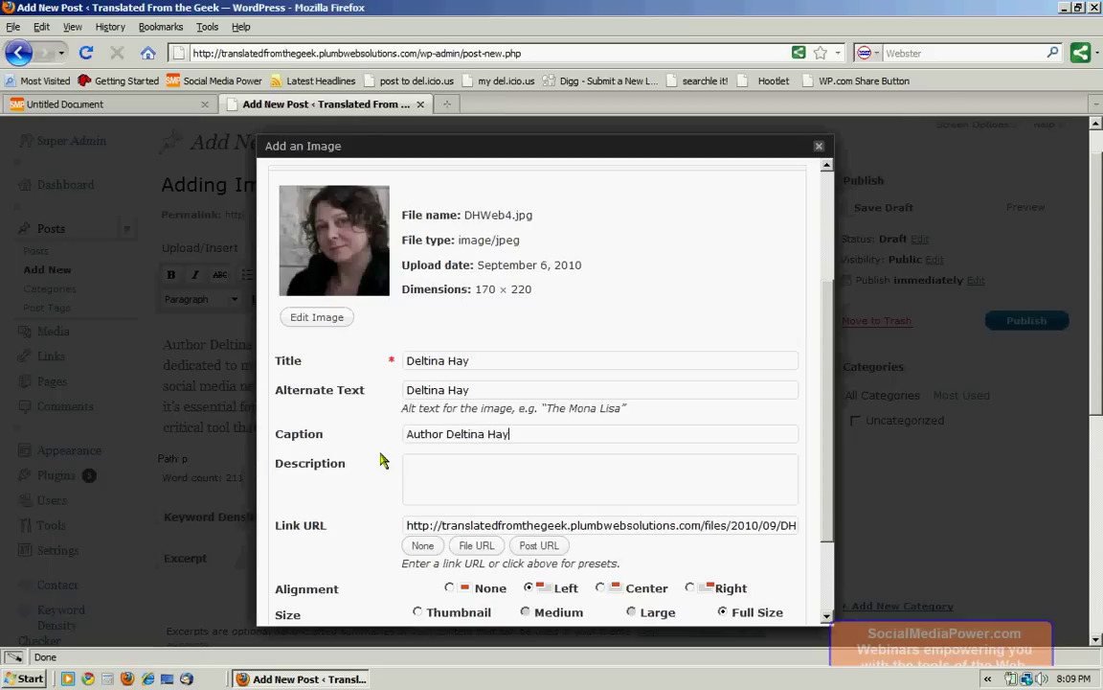
click(422, 474)
Step: Replace the photo's link URL with the author's website address
drag(829, 425, 815, 512)
double_click(409, 410)
triple_click(410, 410)
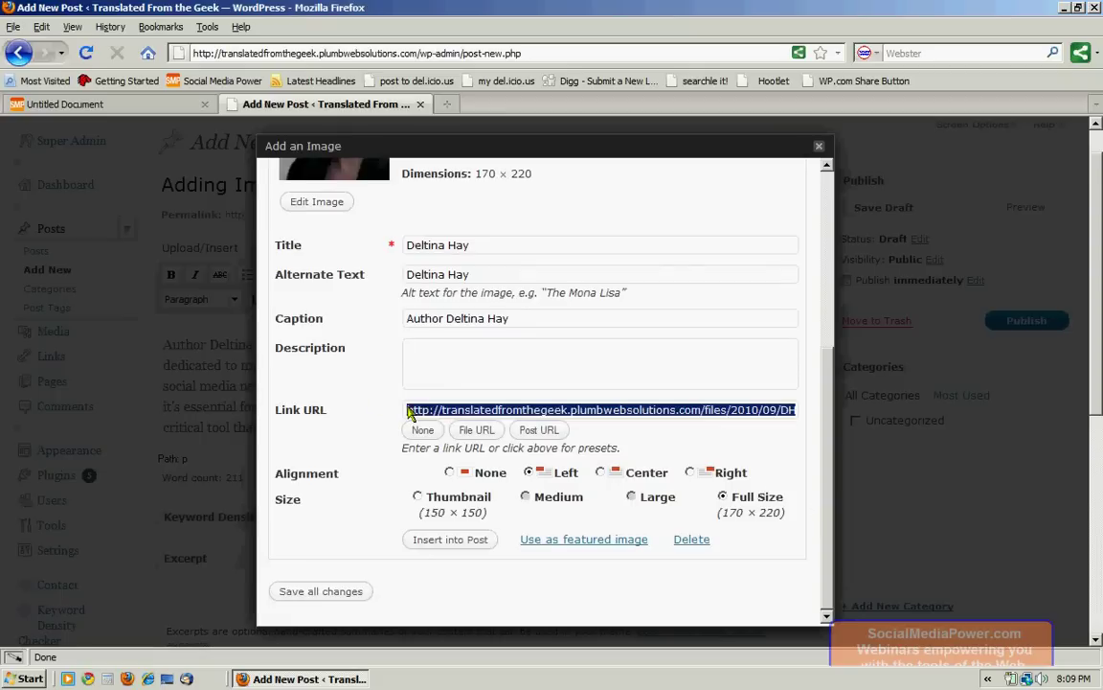
key(Delete)
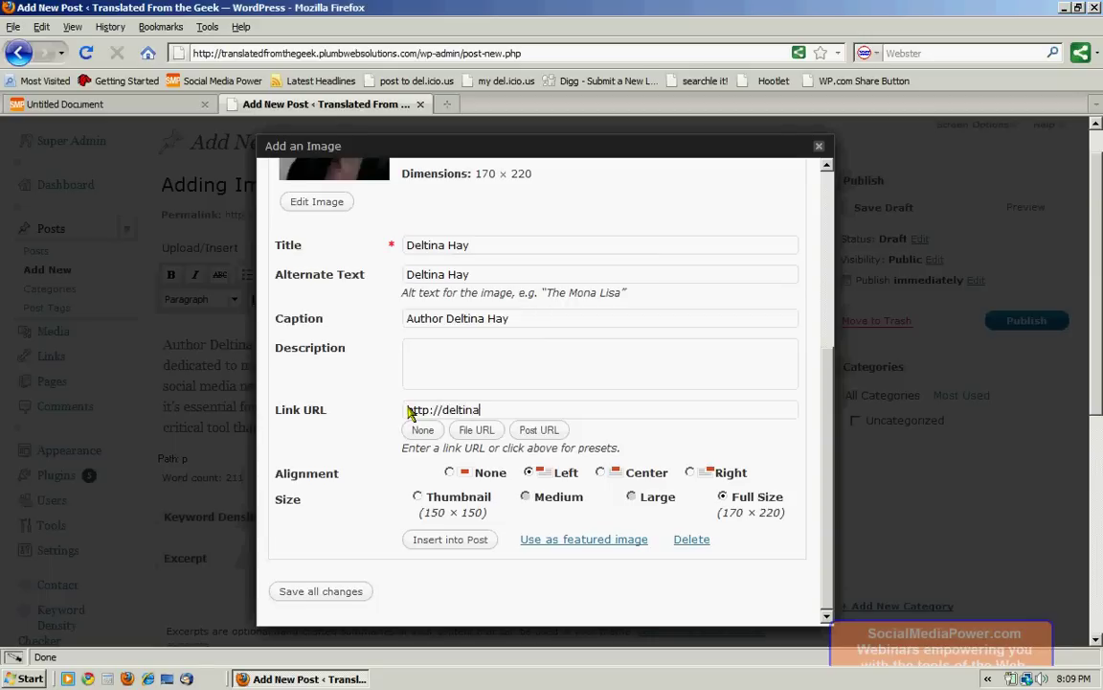
text(http://deltina.com)
Step: Align the photo right, insert it into the post and preview the draft
click(690, 472)
click(423, 541)
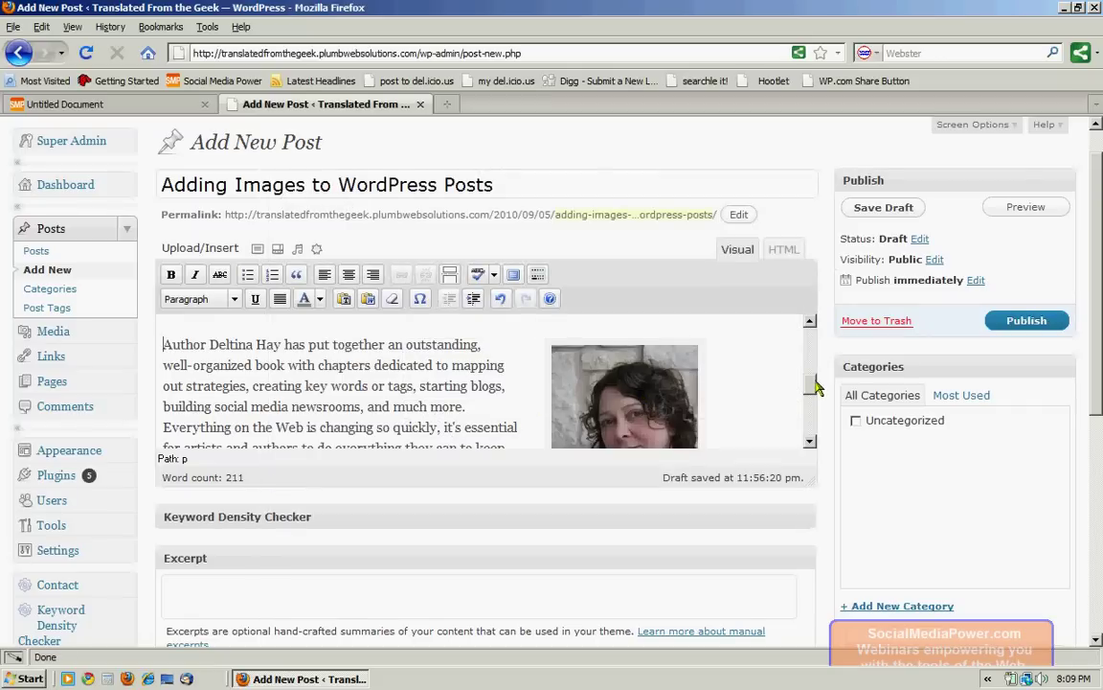
click(1017, 210)
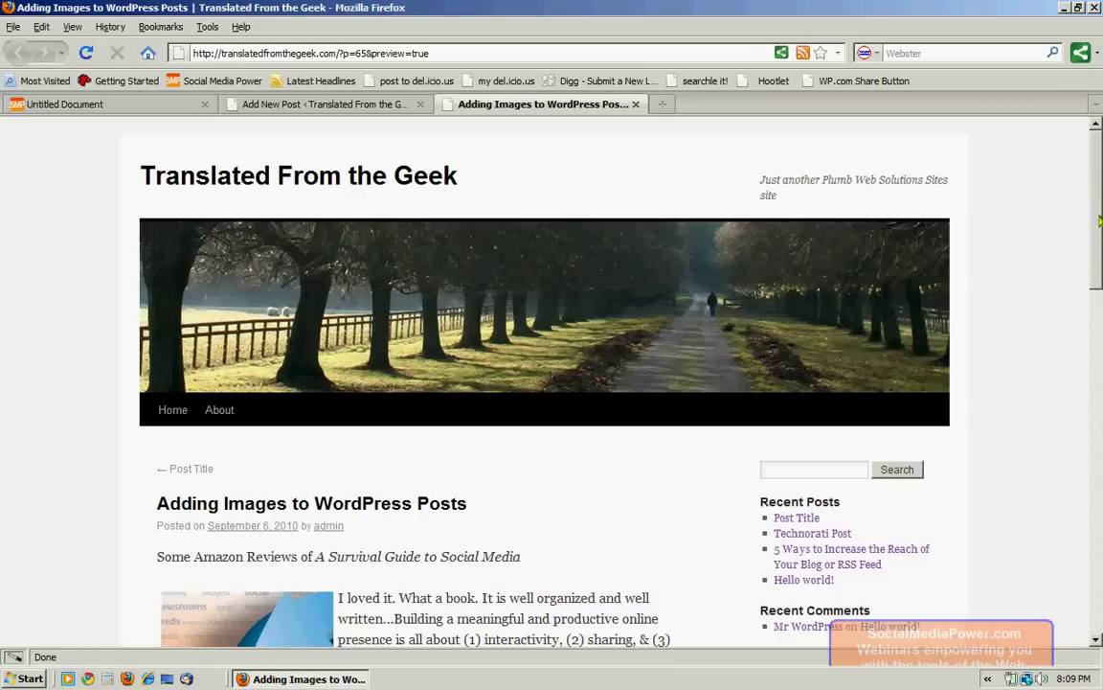
Step: Close the preview, scale the author photo to 80% and apply its image changes
mouse_move(1100, 222)
mouse_down()
mouse_move(1090, 402)
mouse_move(1090, 205)
mouse_up()
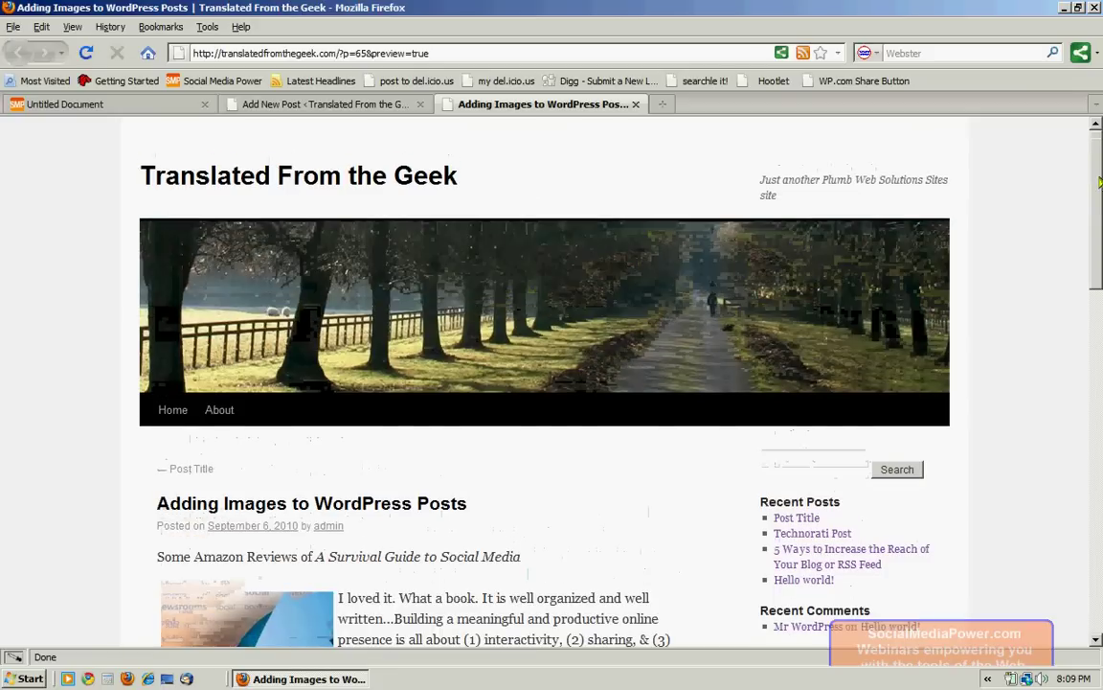
click(635, 104)
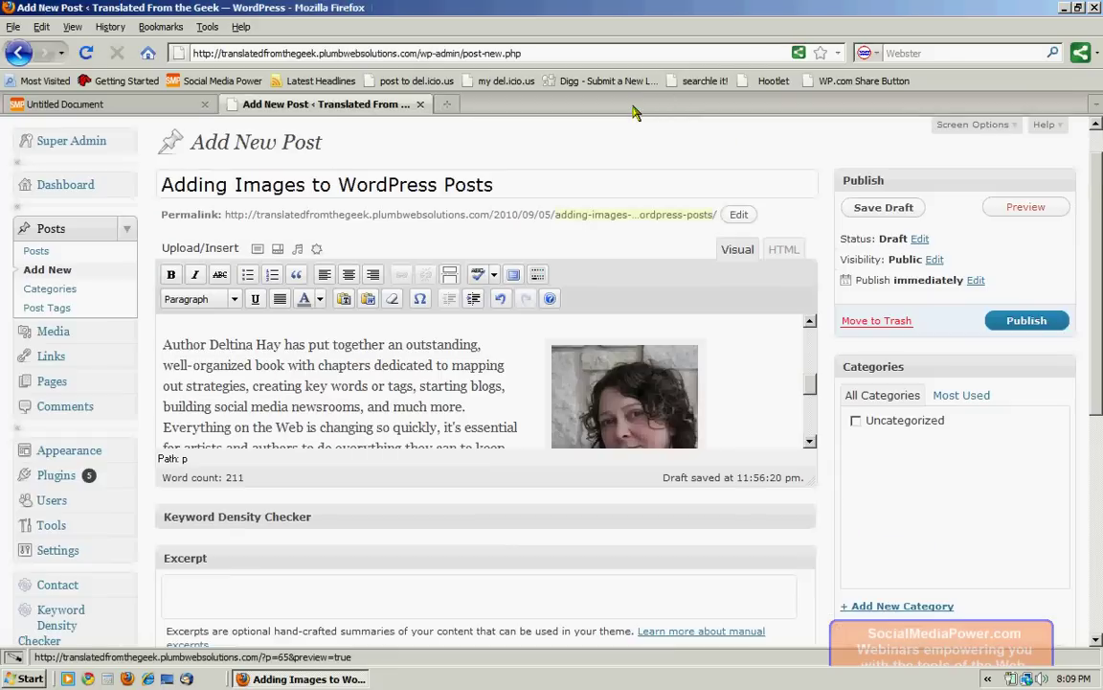
click(560, 383)
click(572, 361)
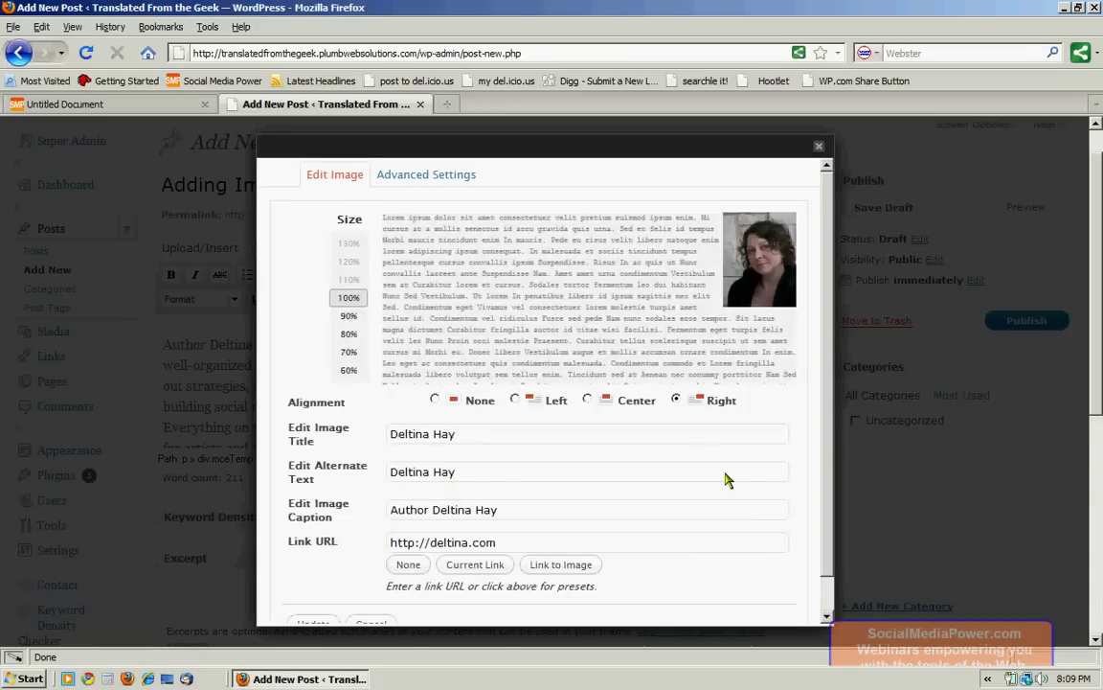
click(349, 333)
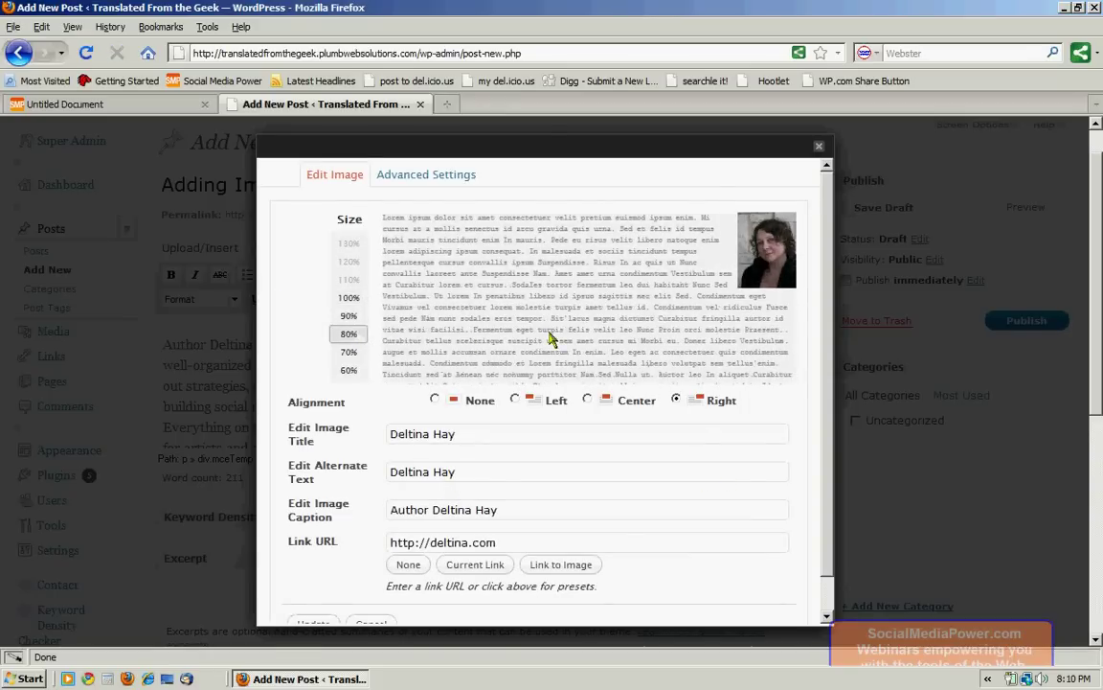
scroll(742, 336, down, 1)
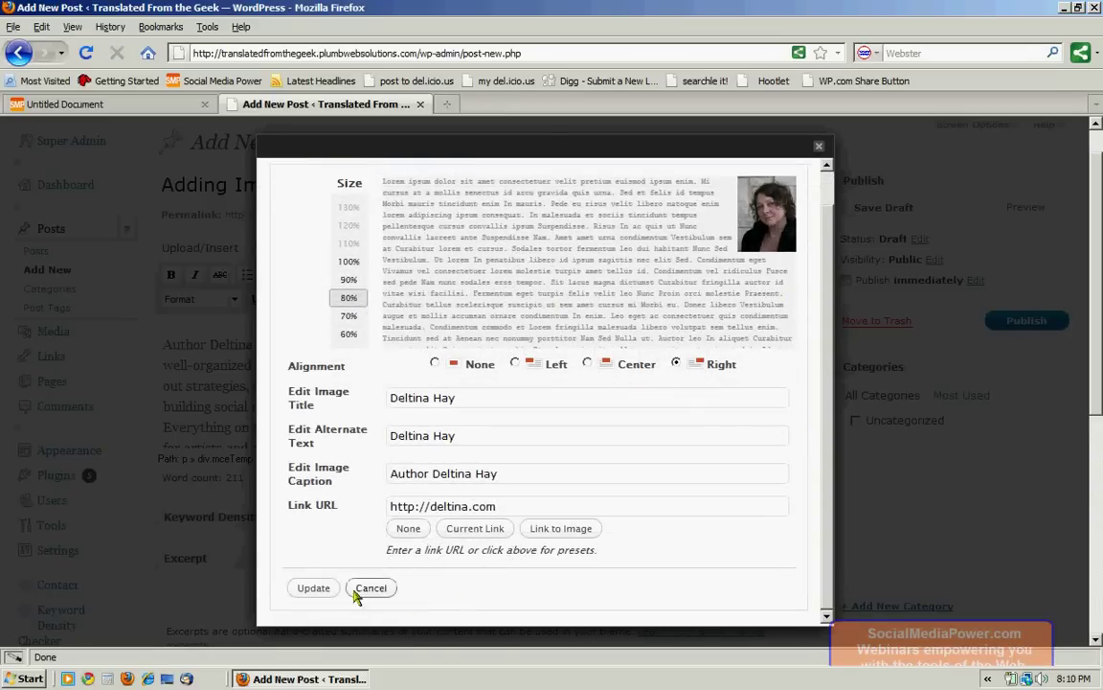
click(302, 588)
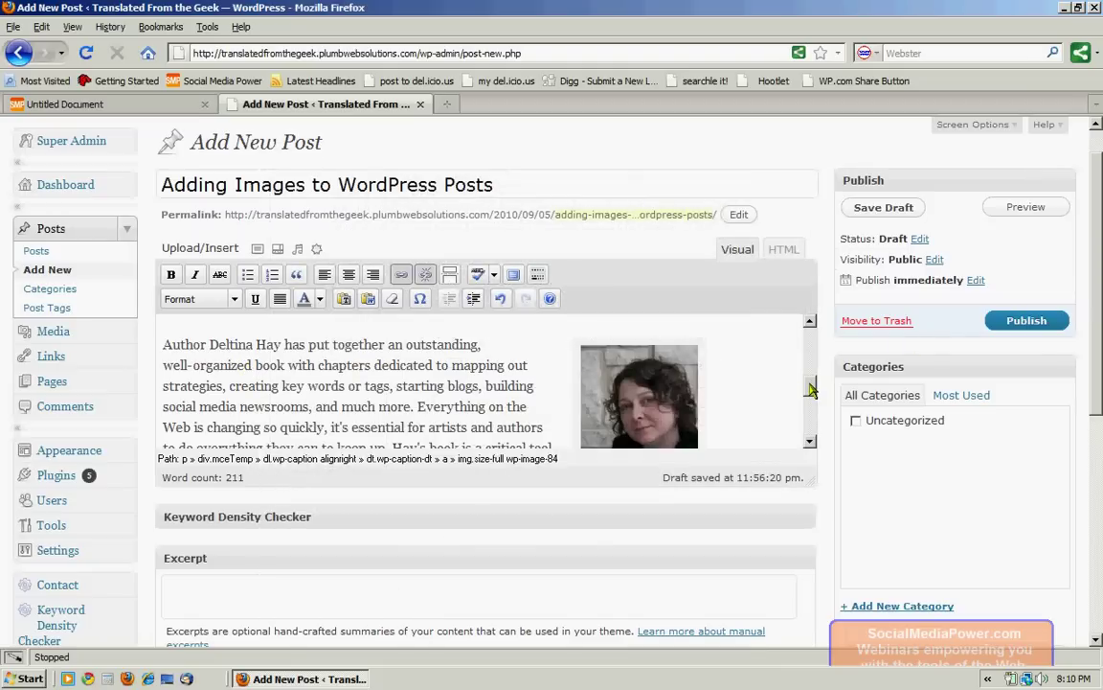
Step: At the post's end, start a From URL image using the daltonpublishing.com wiggylogo.jpg address
drag(809, 389, 809, 433)
click(589, 412)
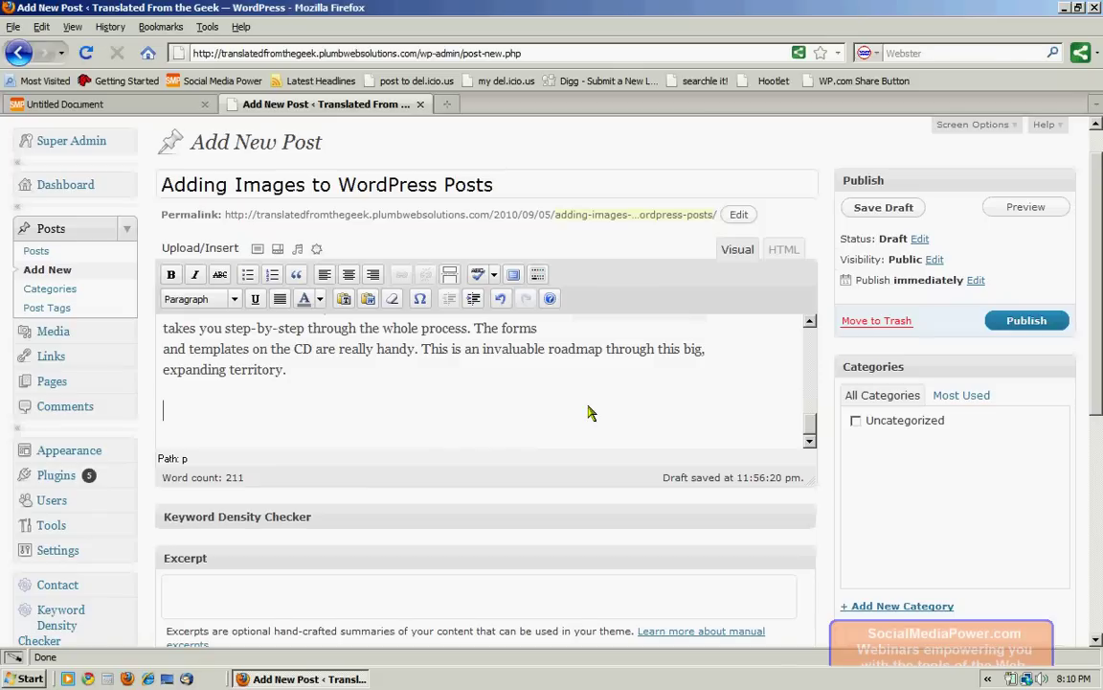
click(257, 248)
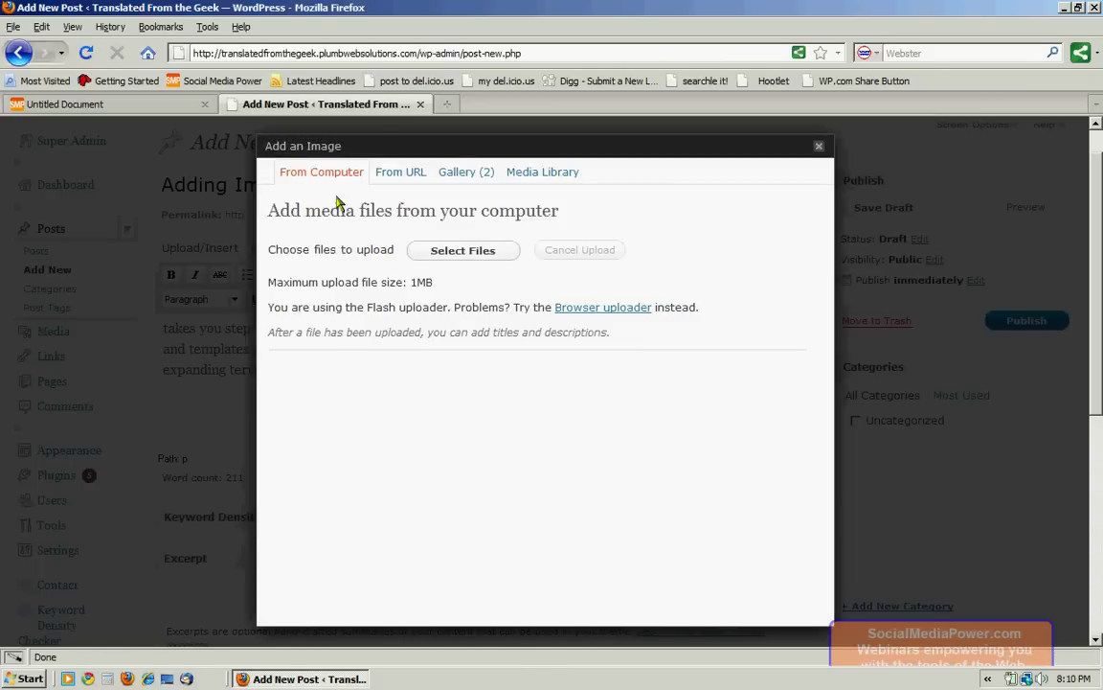
click(403, 172)
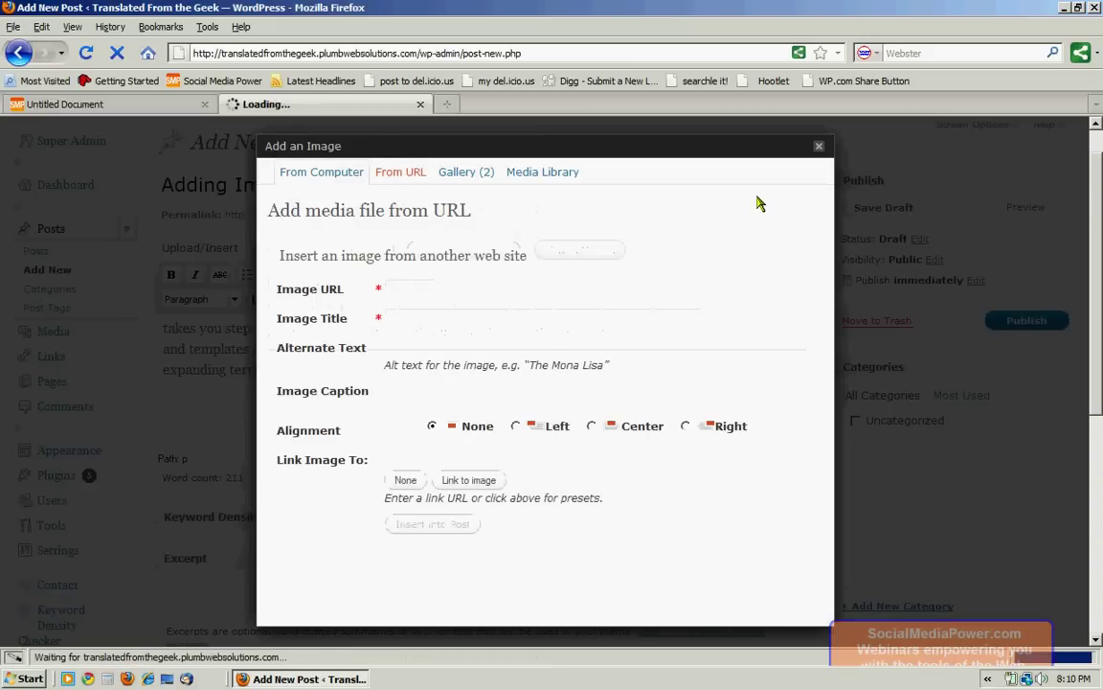
click(466, 290)
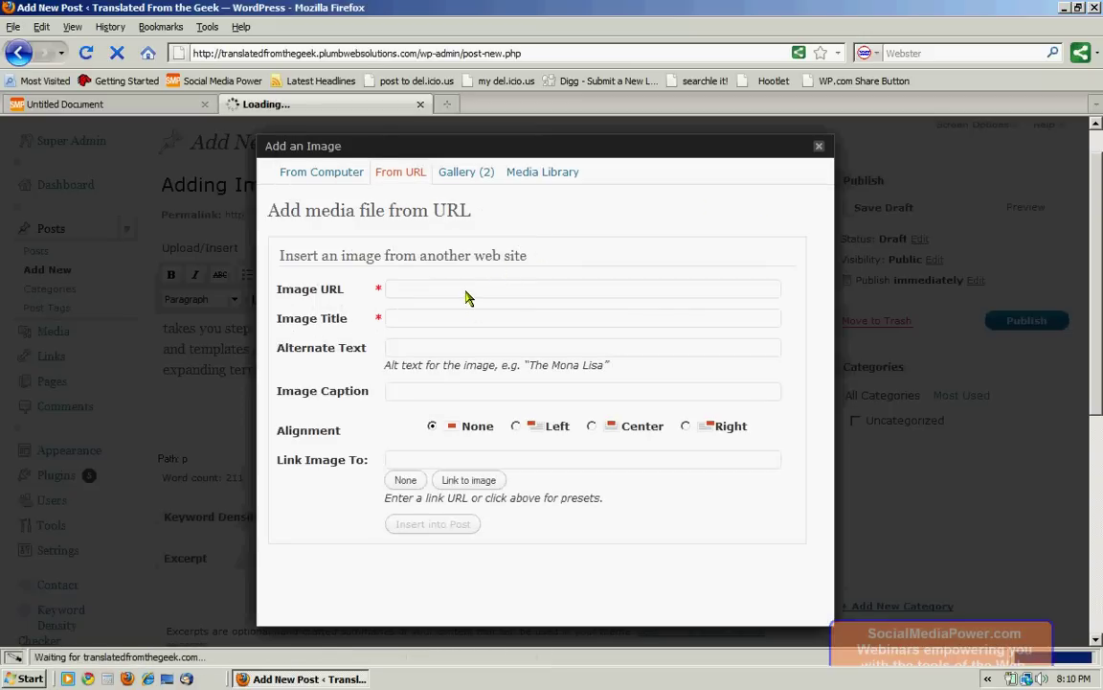
text(http)
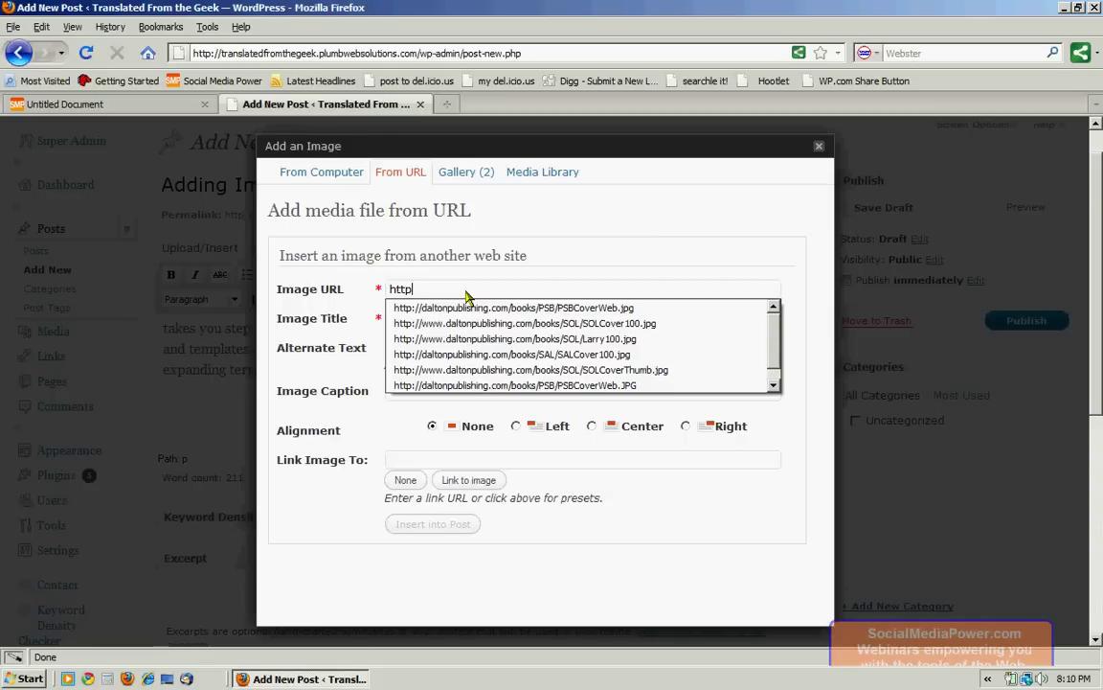
text(://daltonpu)
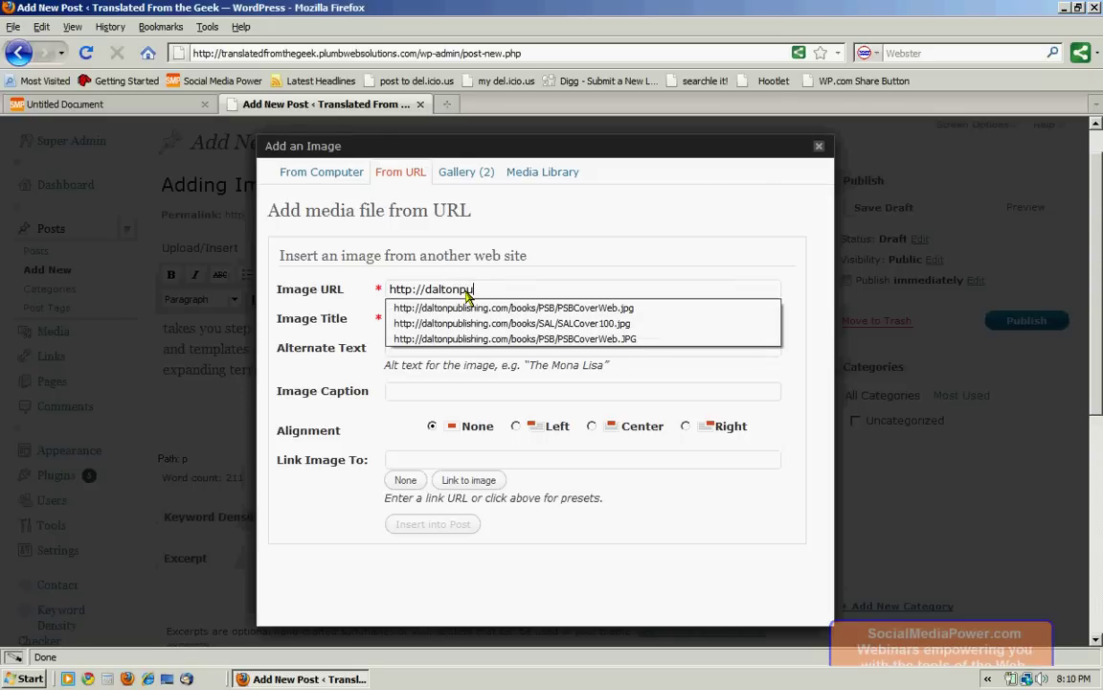
text(blishing.com/wiggypress/)
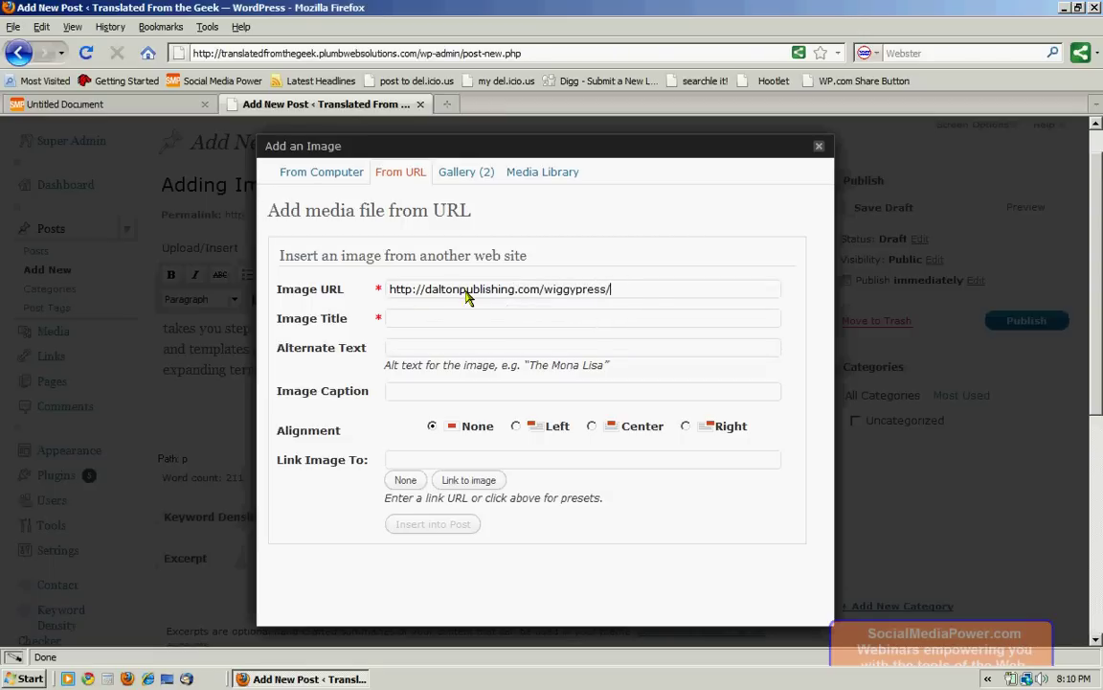
text(wiggylogo.jpg)
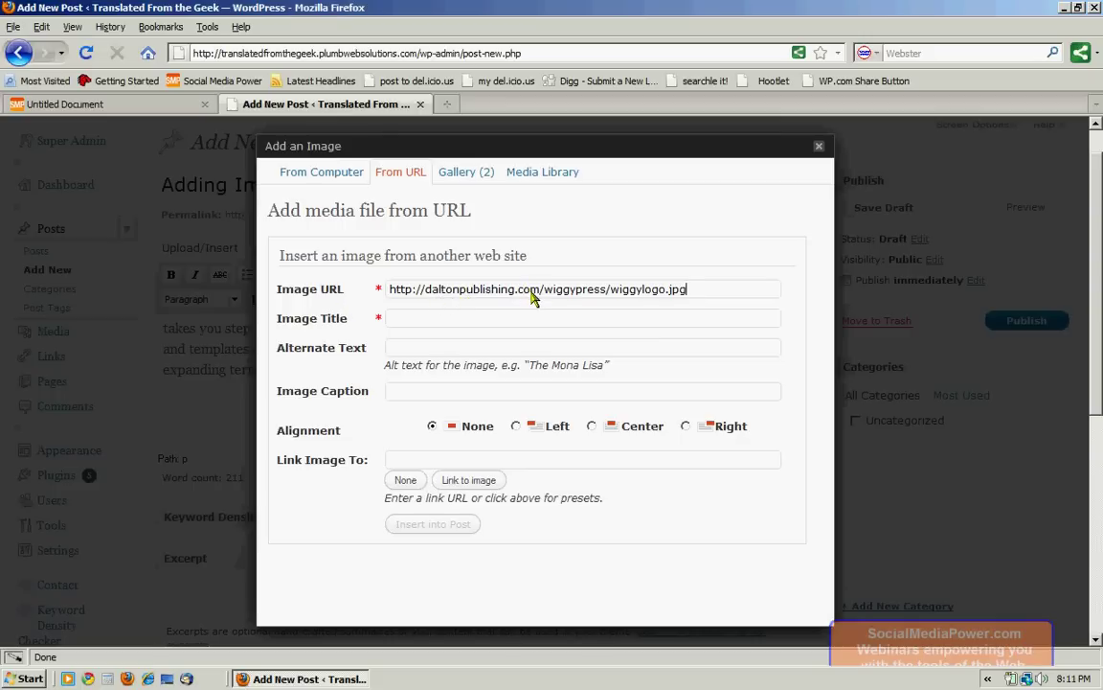
Step: Change 'wiggypress' to 'WiggyPress' in the image URL so the logo address validates
click(428, 326)
key(BackSpace)
text(W)
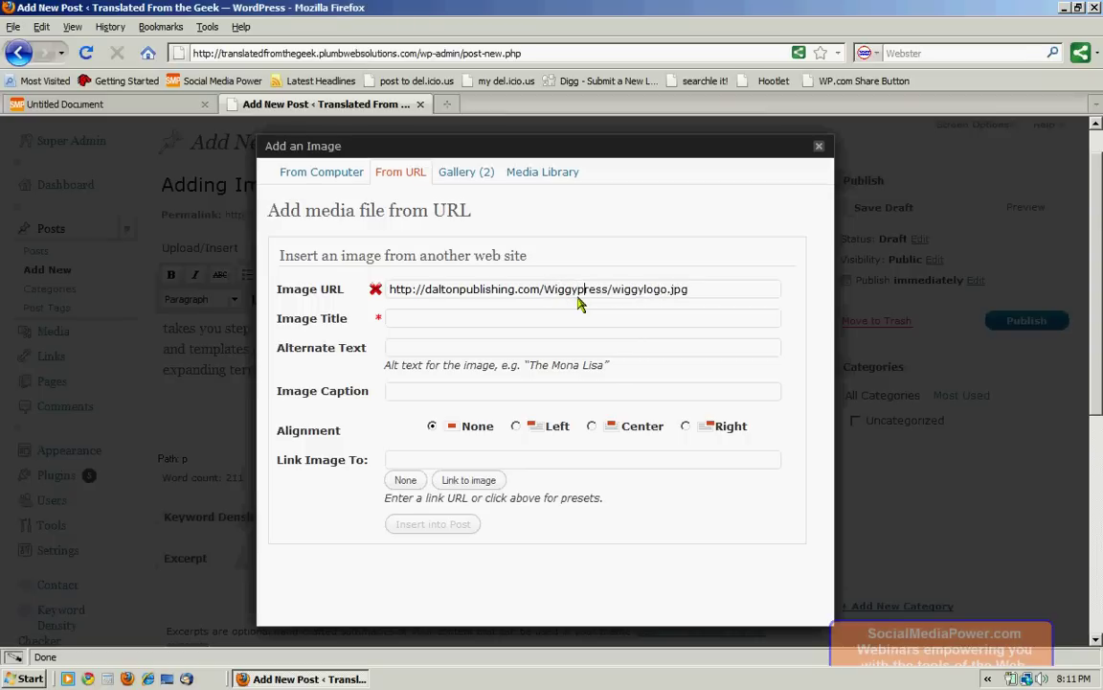
click(577, 297)
key(Delete)
text(P)
click(548, 323)
Step: Give the logo the title 'Wiggy Press Logo' and reuse it as the alternate text
text(Wiggy)
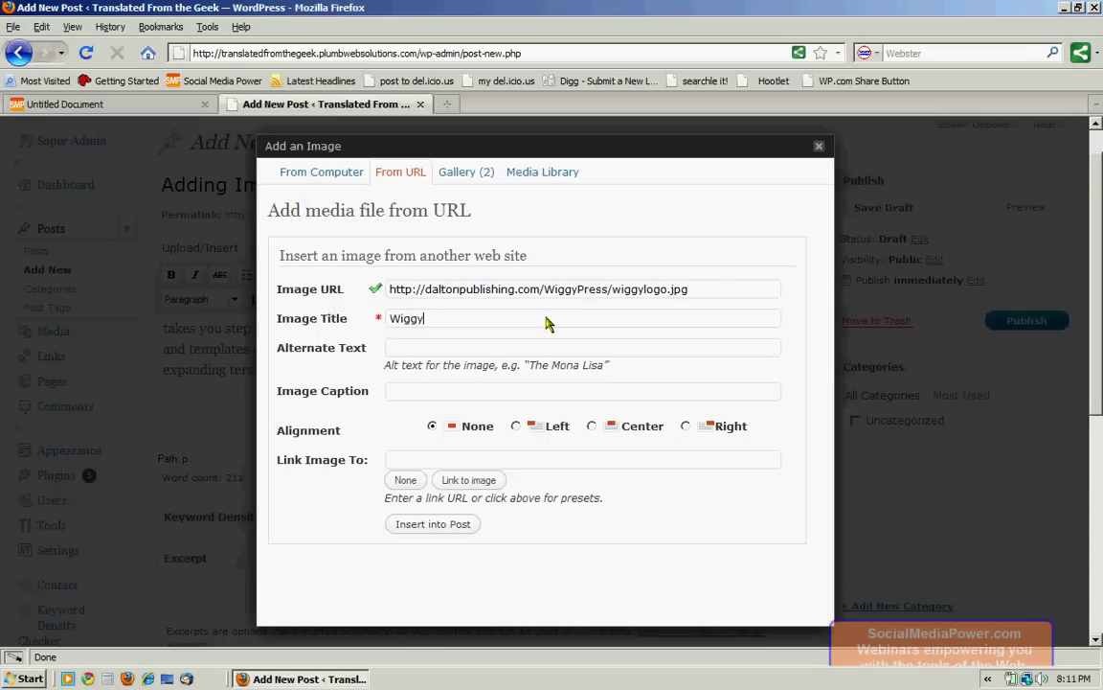
text( Press Logo)
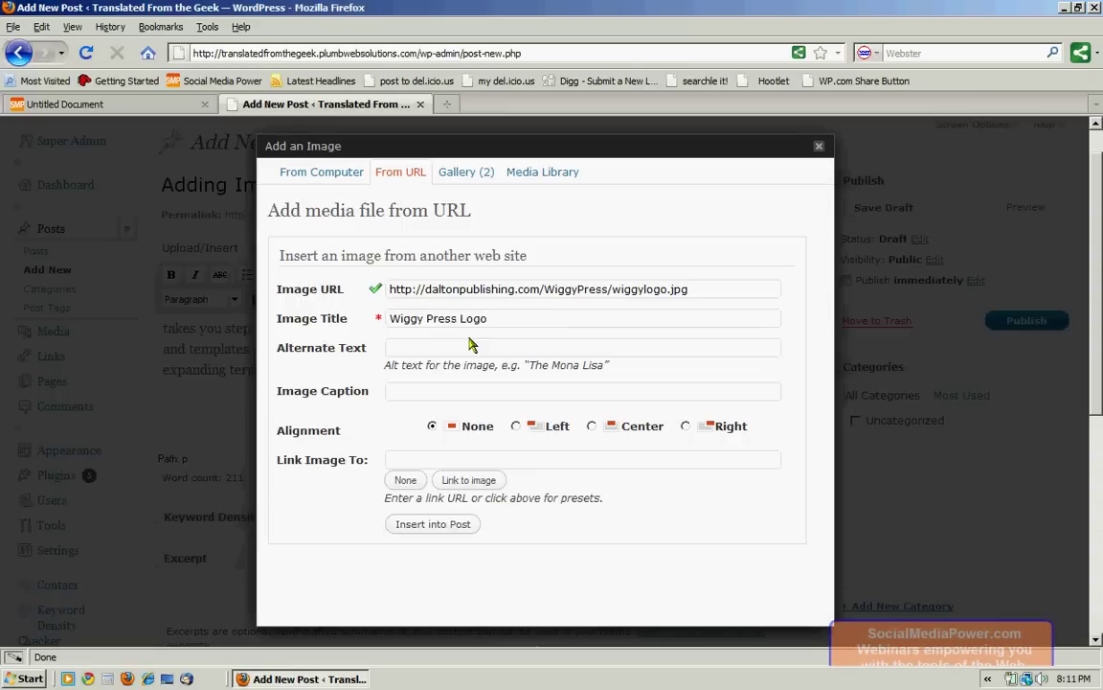
drag(500, 318, 383, 330)
key(ctrl+c)
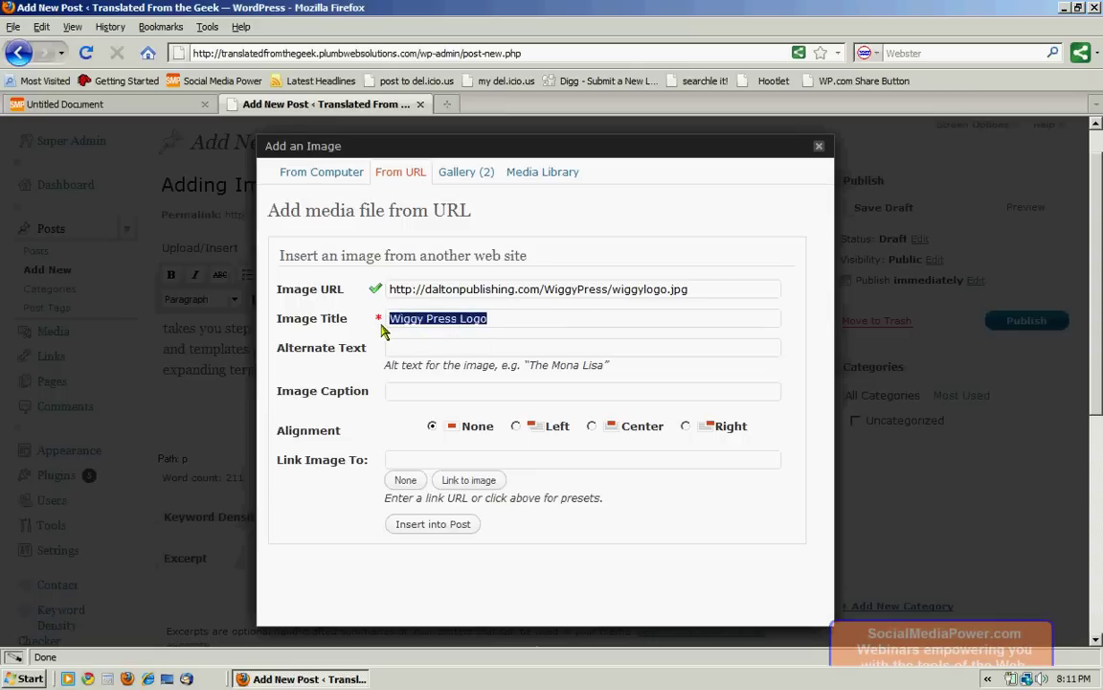
click(400, 347)
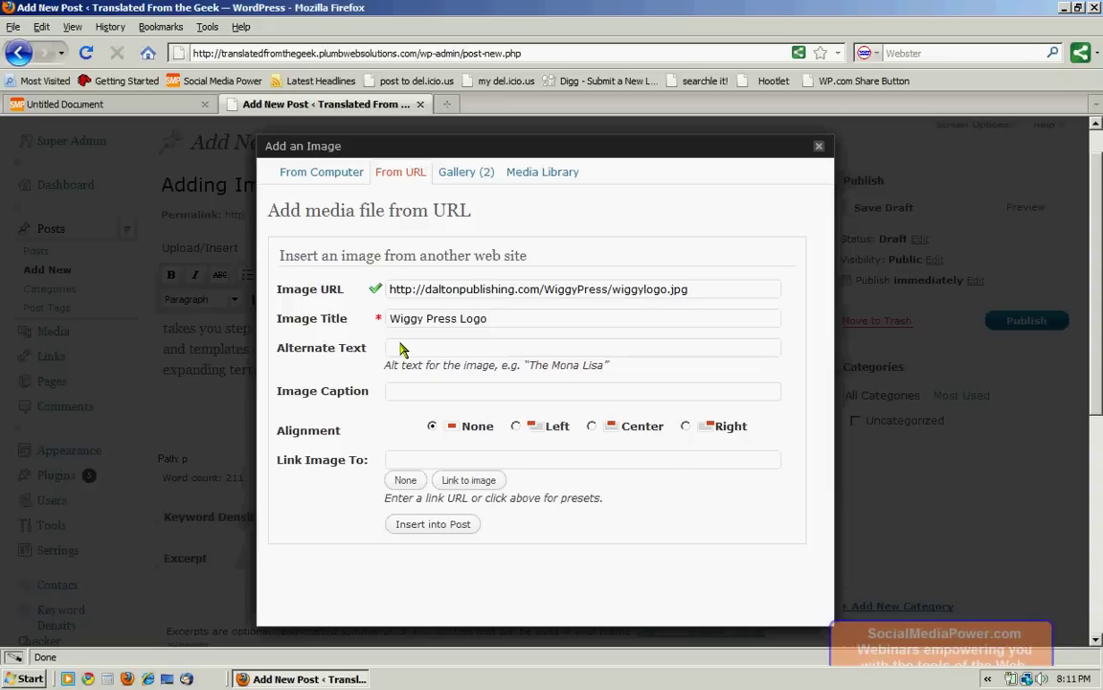
key(ctrl+v)
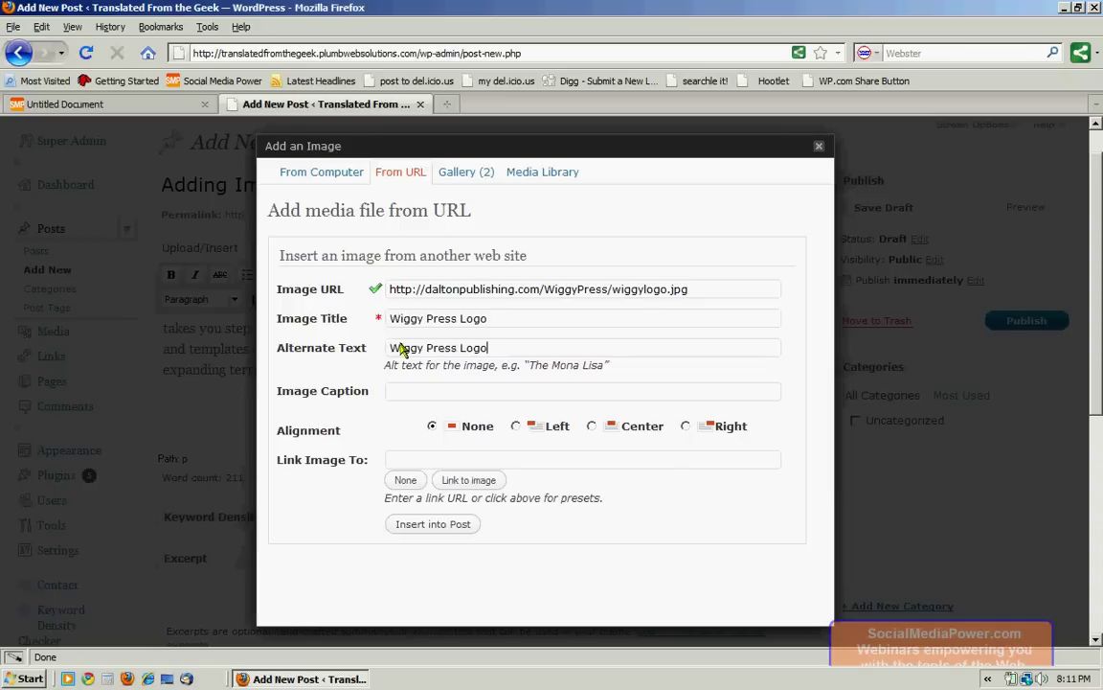
click(414, 395)
text(http)
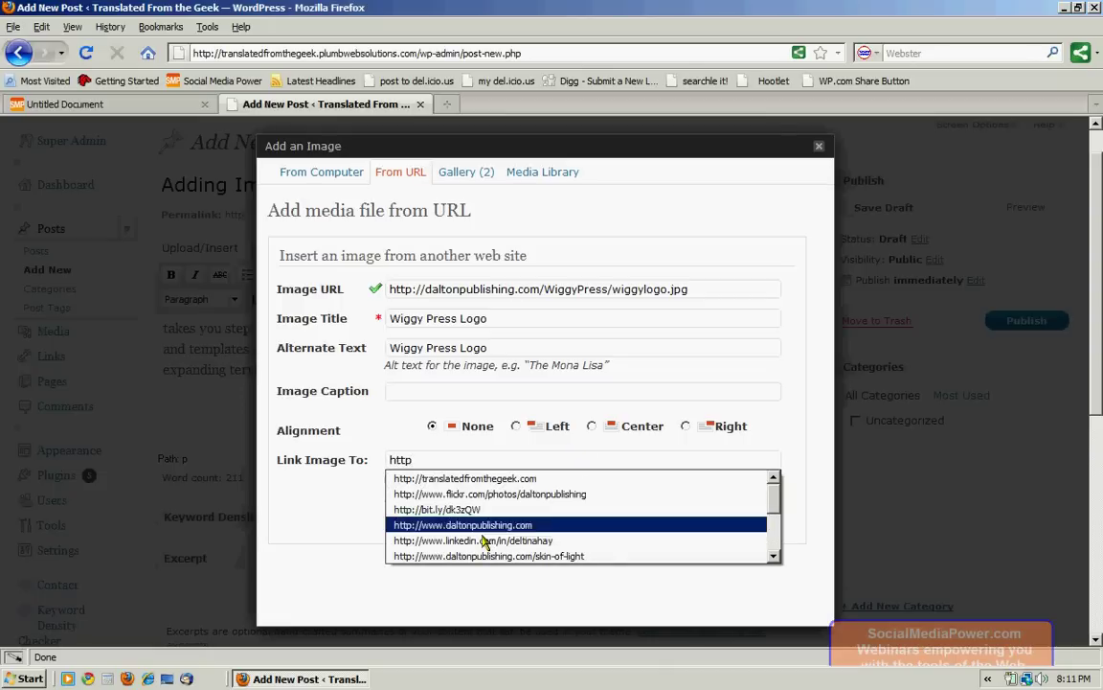
click(483, 556)
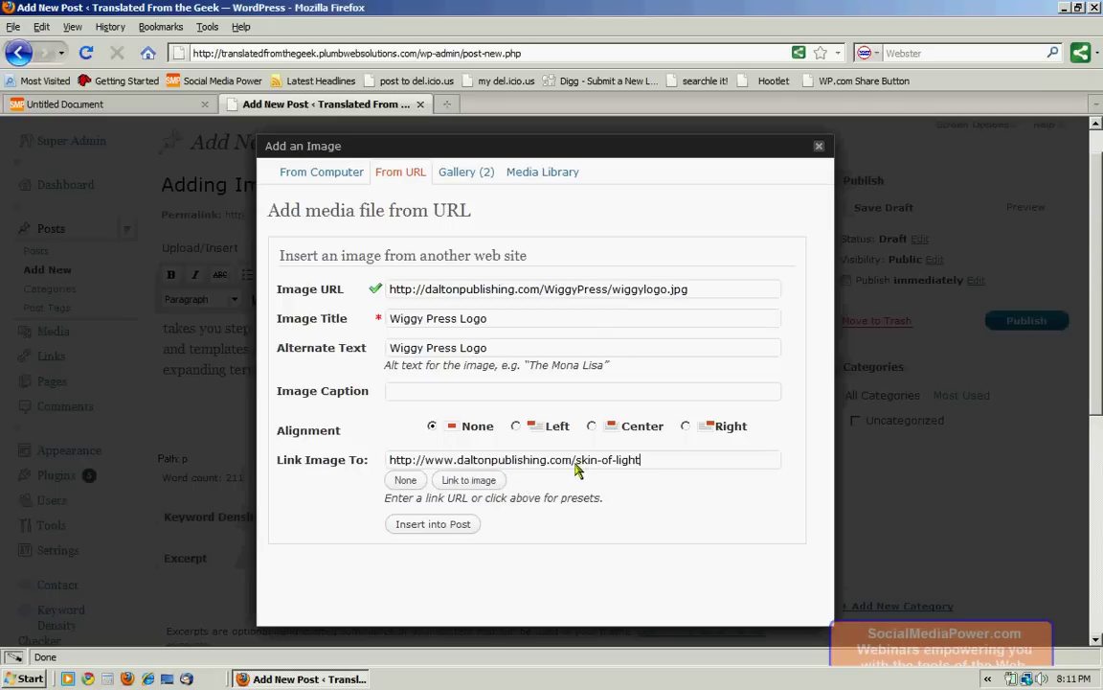
drag(578, 461, 670, 458)
key(BackSpace)
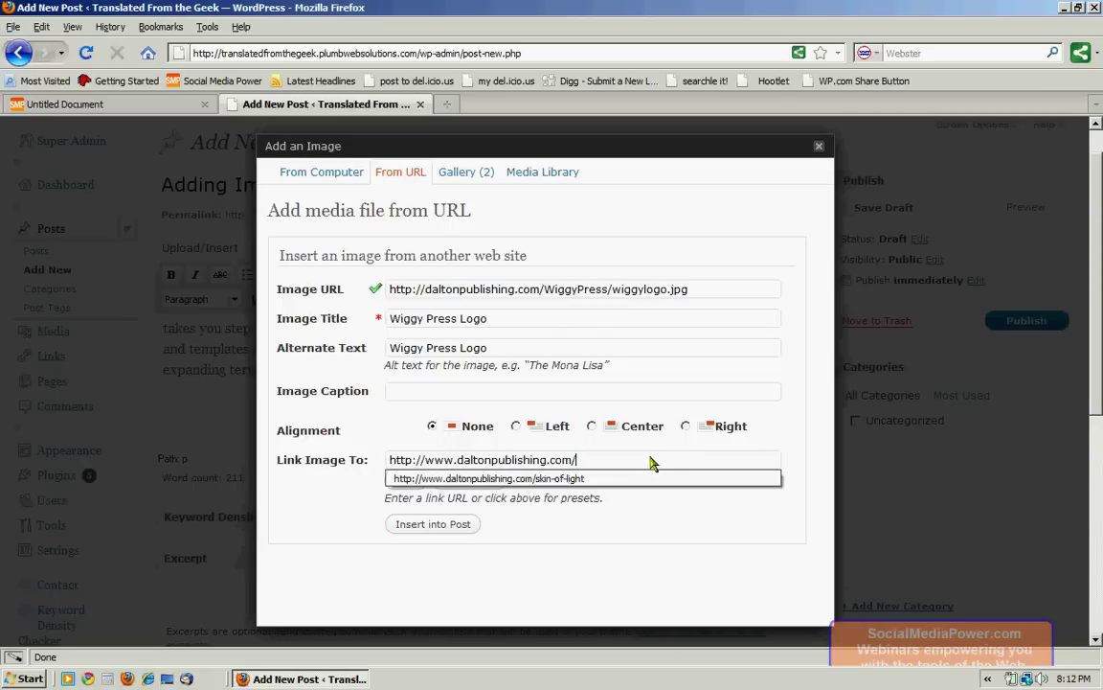
click(643, 527)
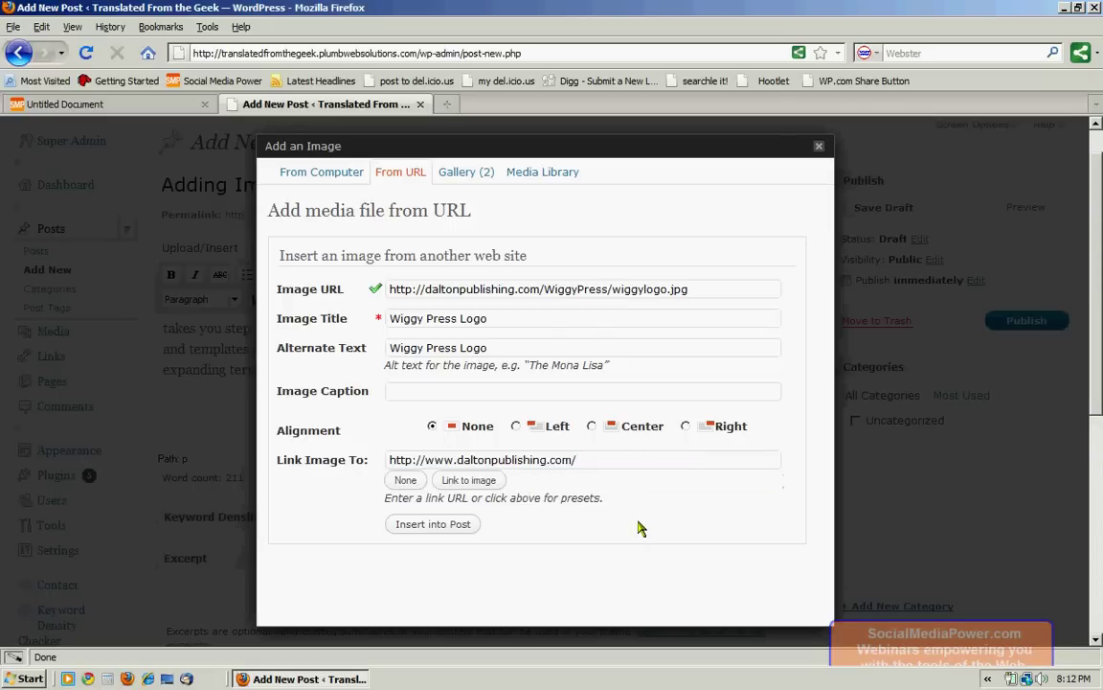
Step: Insert the Wiggy Press logo into the post, preview it, and close the preview
click(431, 524)
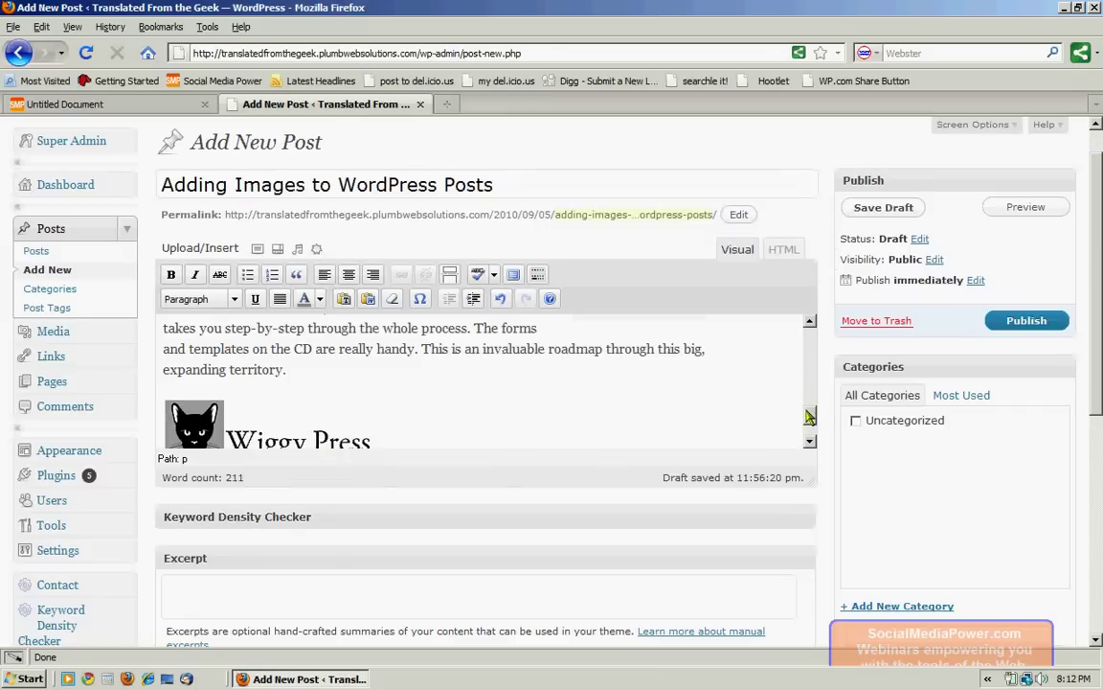
drag(813, 412, 727, 301)
click(1024, 209)
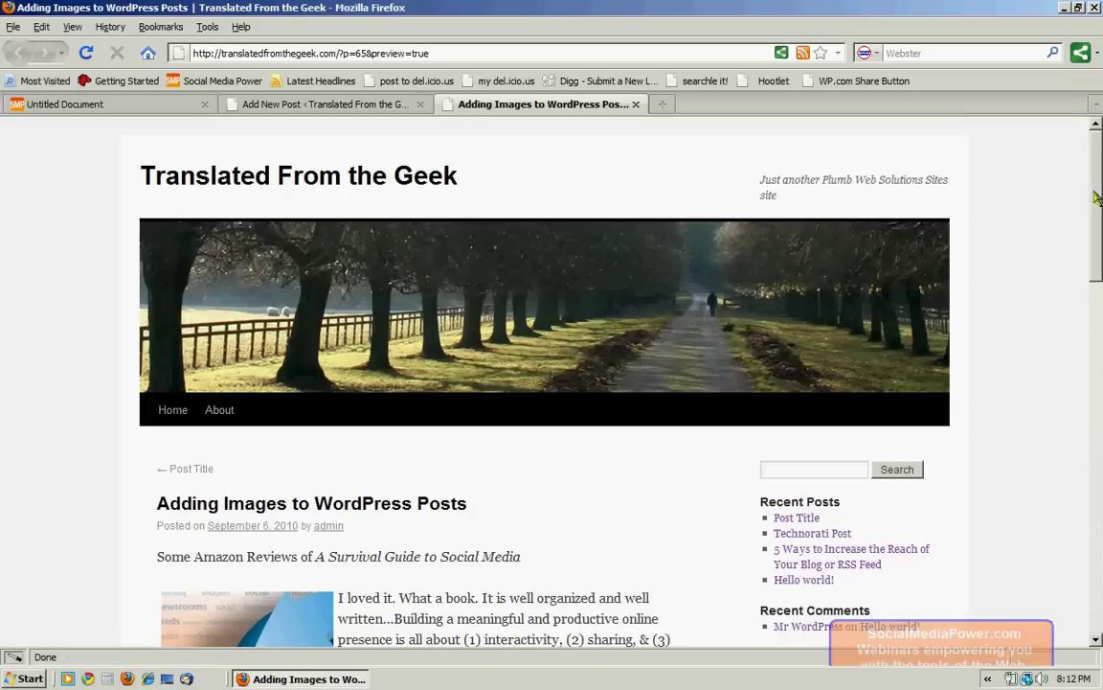
mouse_move(1099, 192)
mouse_down()
mouse_move(1099, 438)
mouse_move(1100, 194)
mouse_up()
click(635, 103)
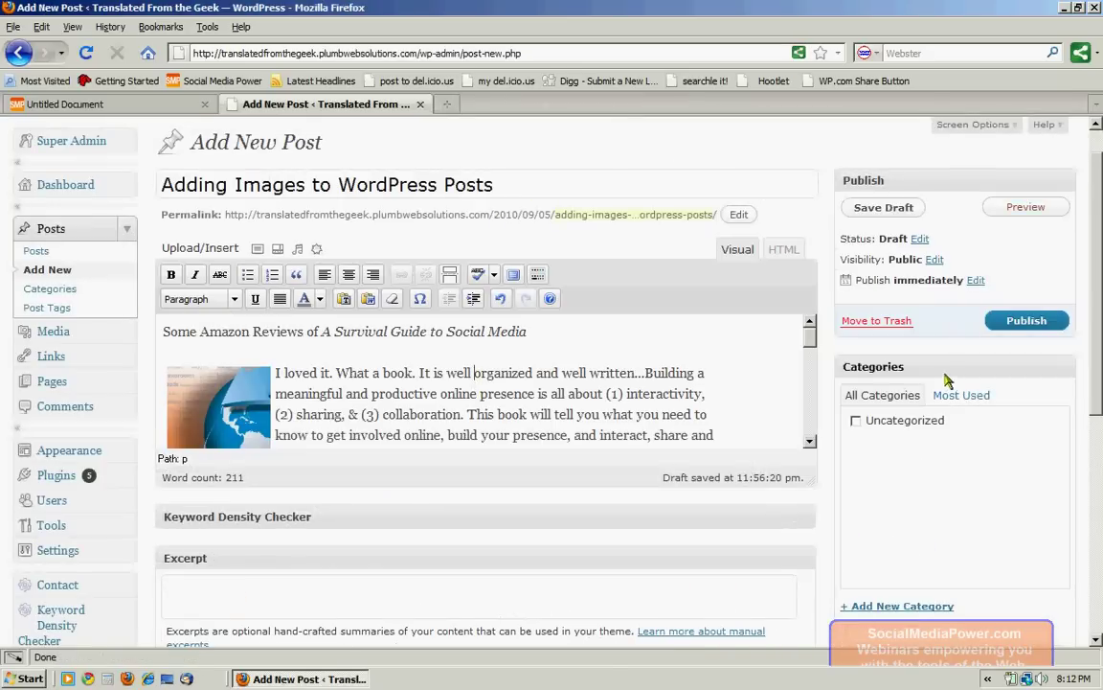
Step: Publish 'Adding Images to WordPress Posts' and view the live post
click(996, 321)
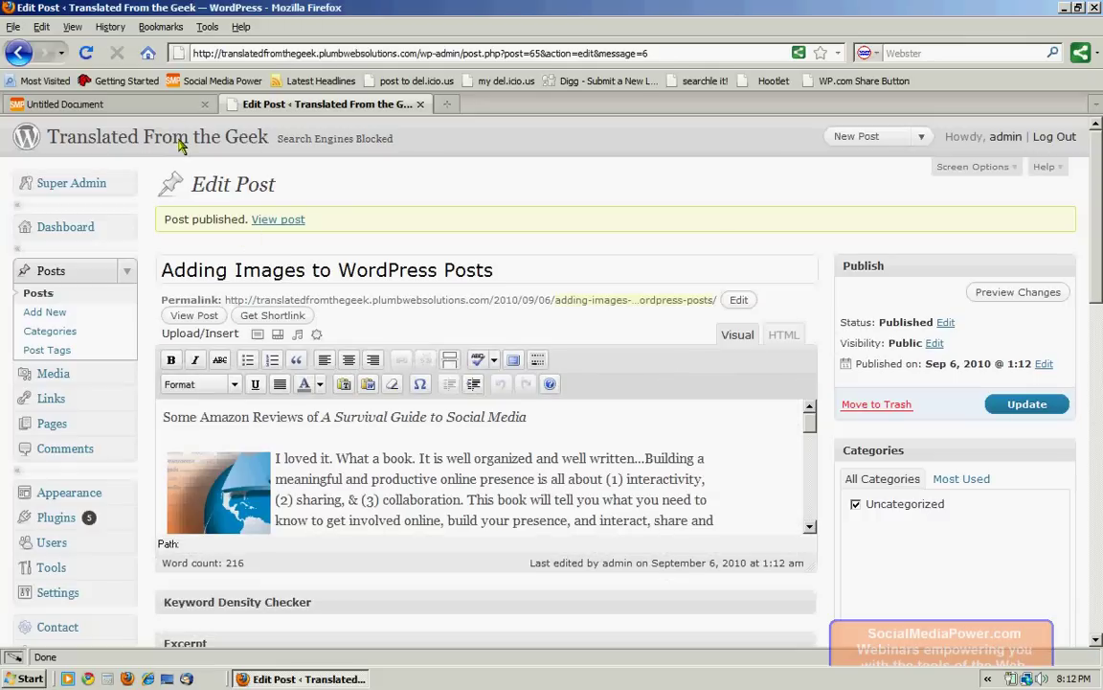
click(277, 220)
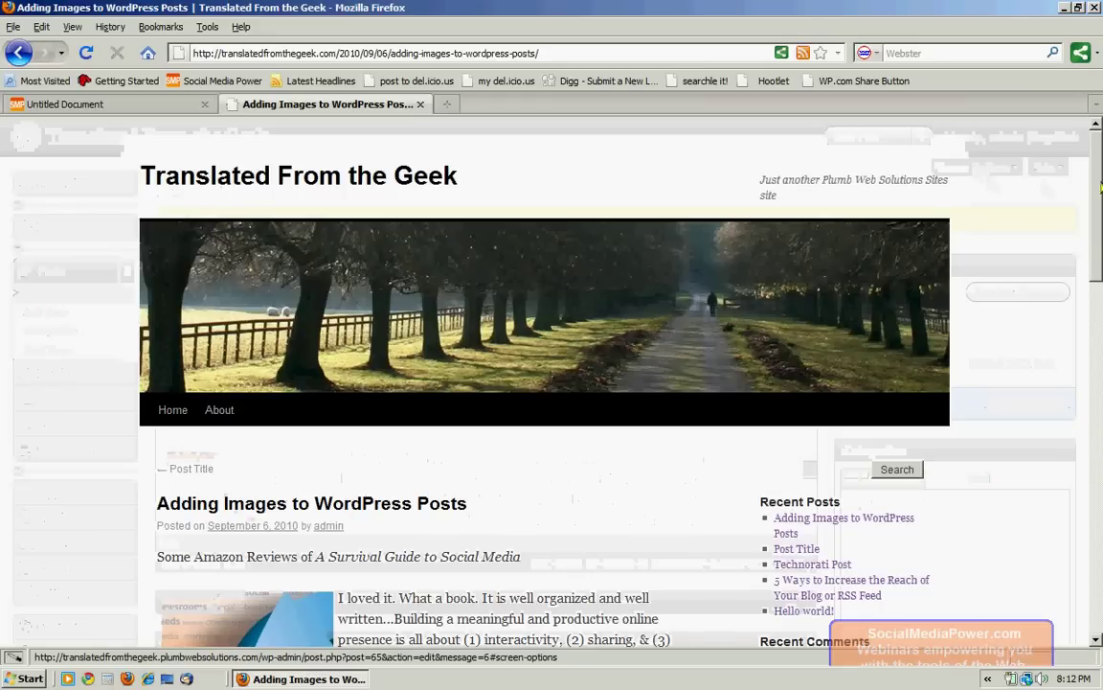
drag(1096, 193, 1090, 156)
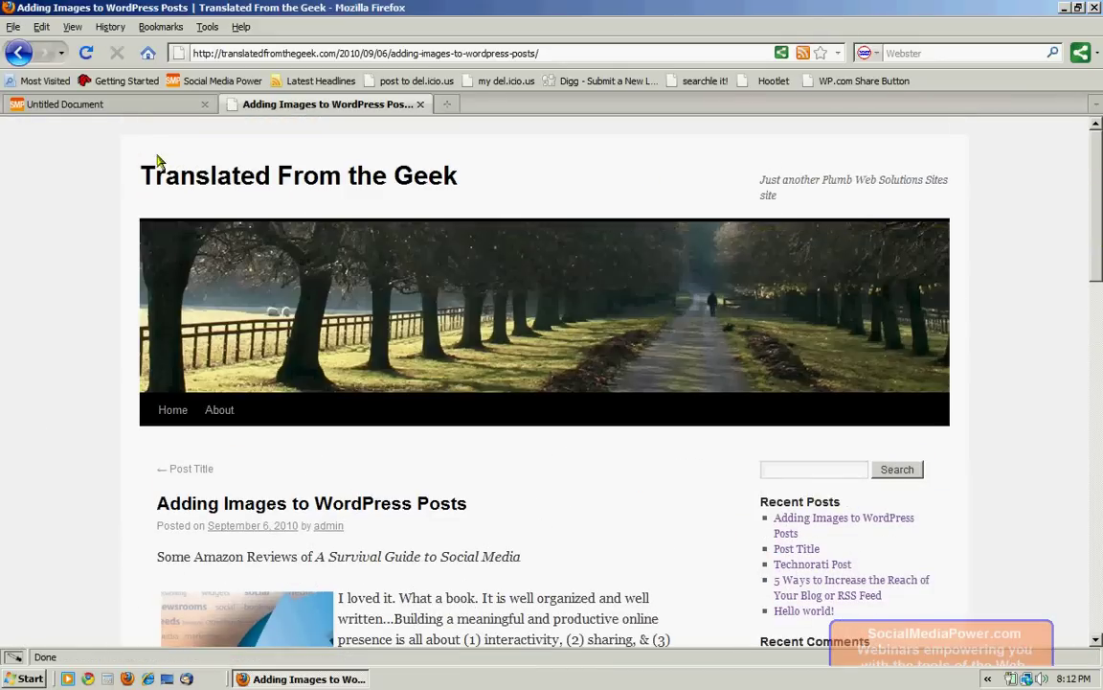